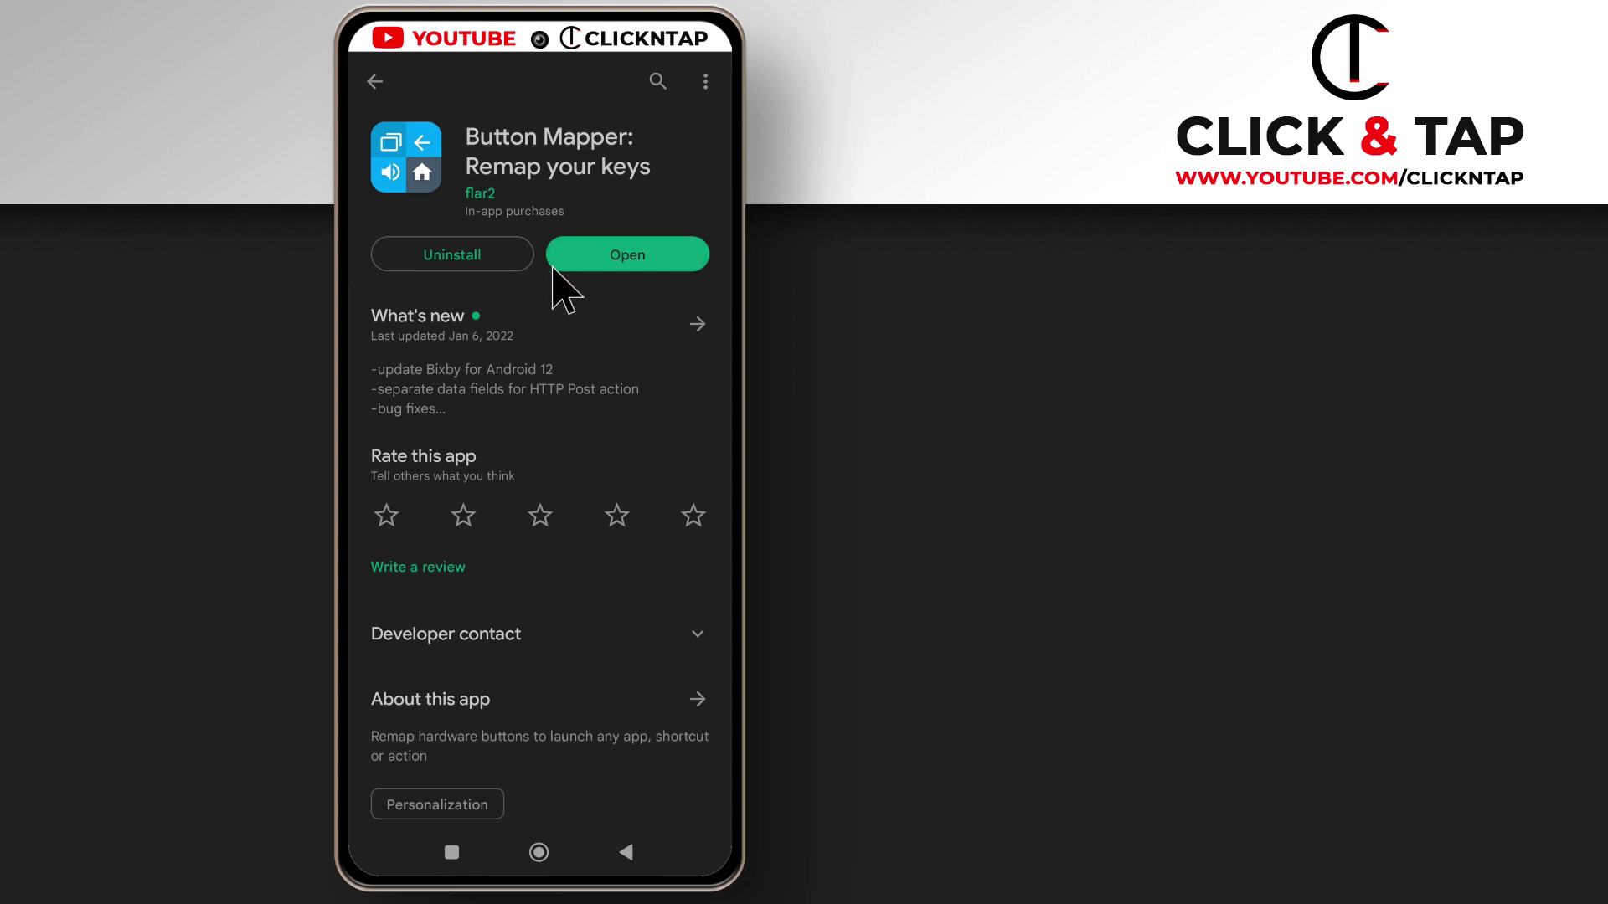
# - Launch Button Mapper from its Play Store page and swipe through the intro to the Autostart permission
pyautogui.click(624, 254)
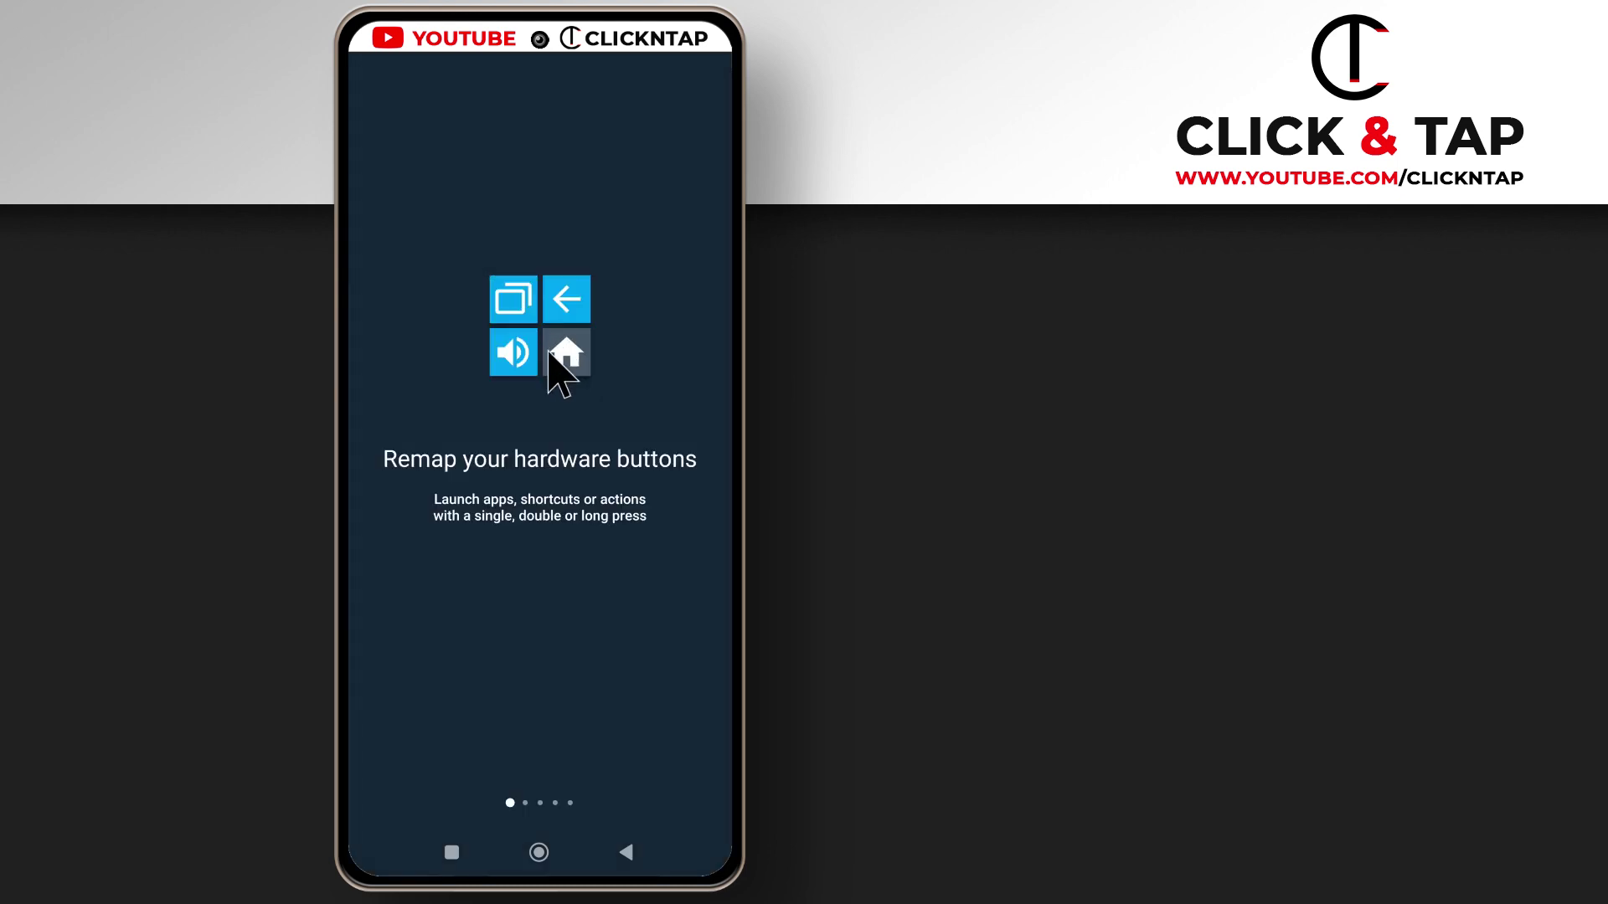
pyautogui.moveTo(604, 632); pyautogui.dragTo(418, 627)
pyautogui.moveTo(624, 419); pyautogui.dragTo(435, 423)
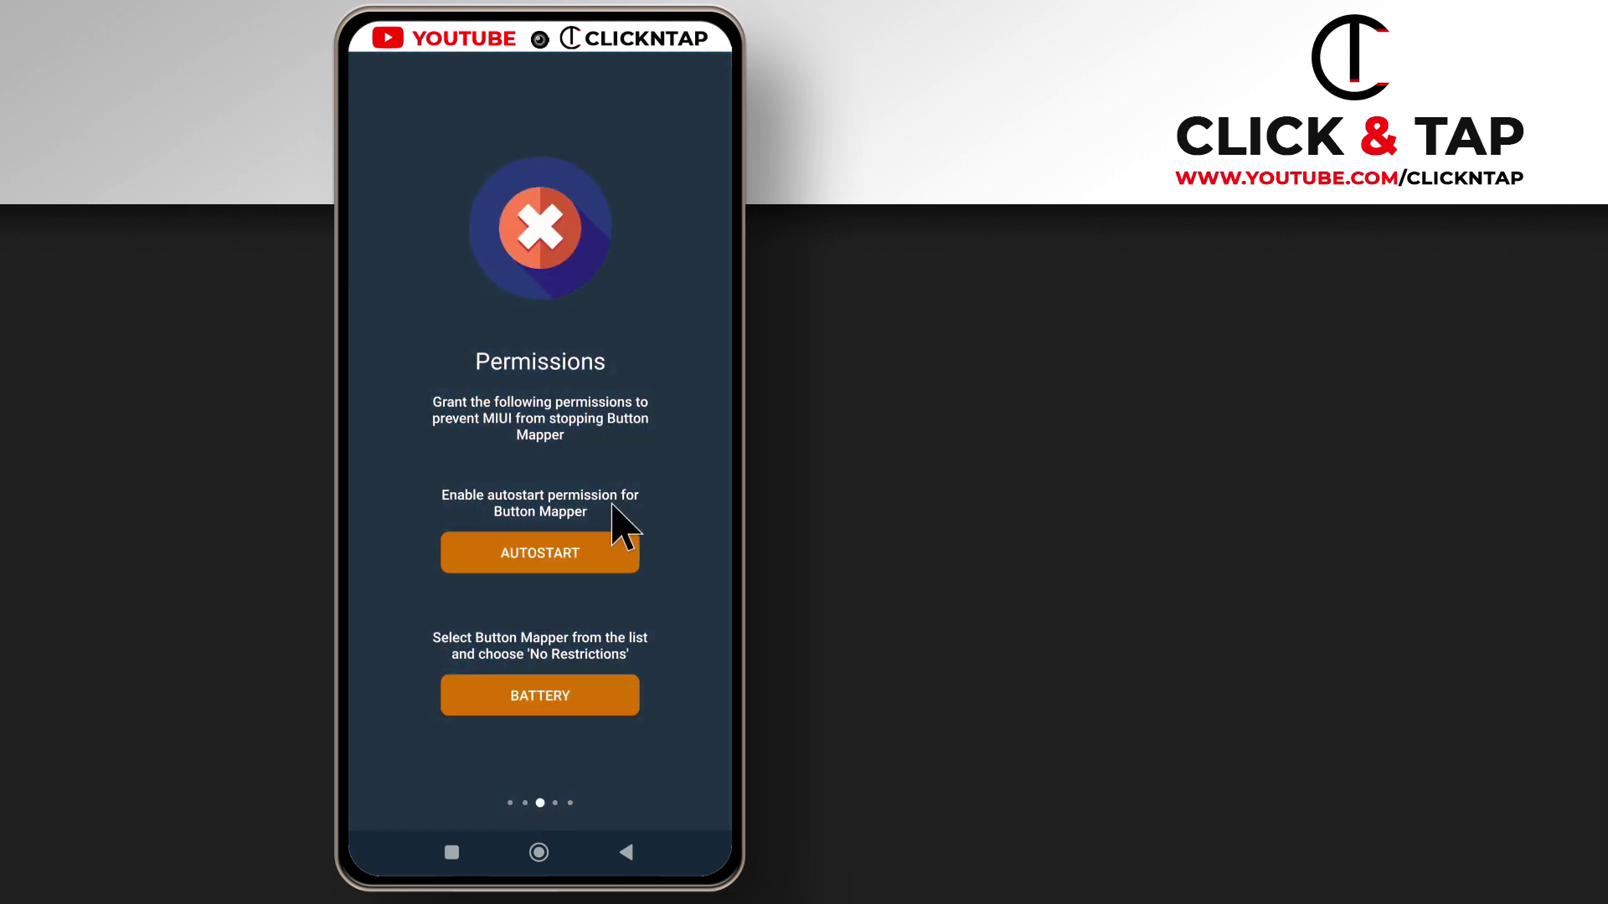
pyautogui.click(543, 559)
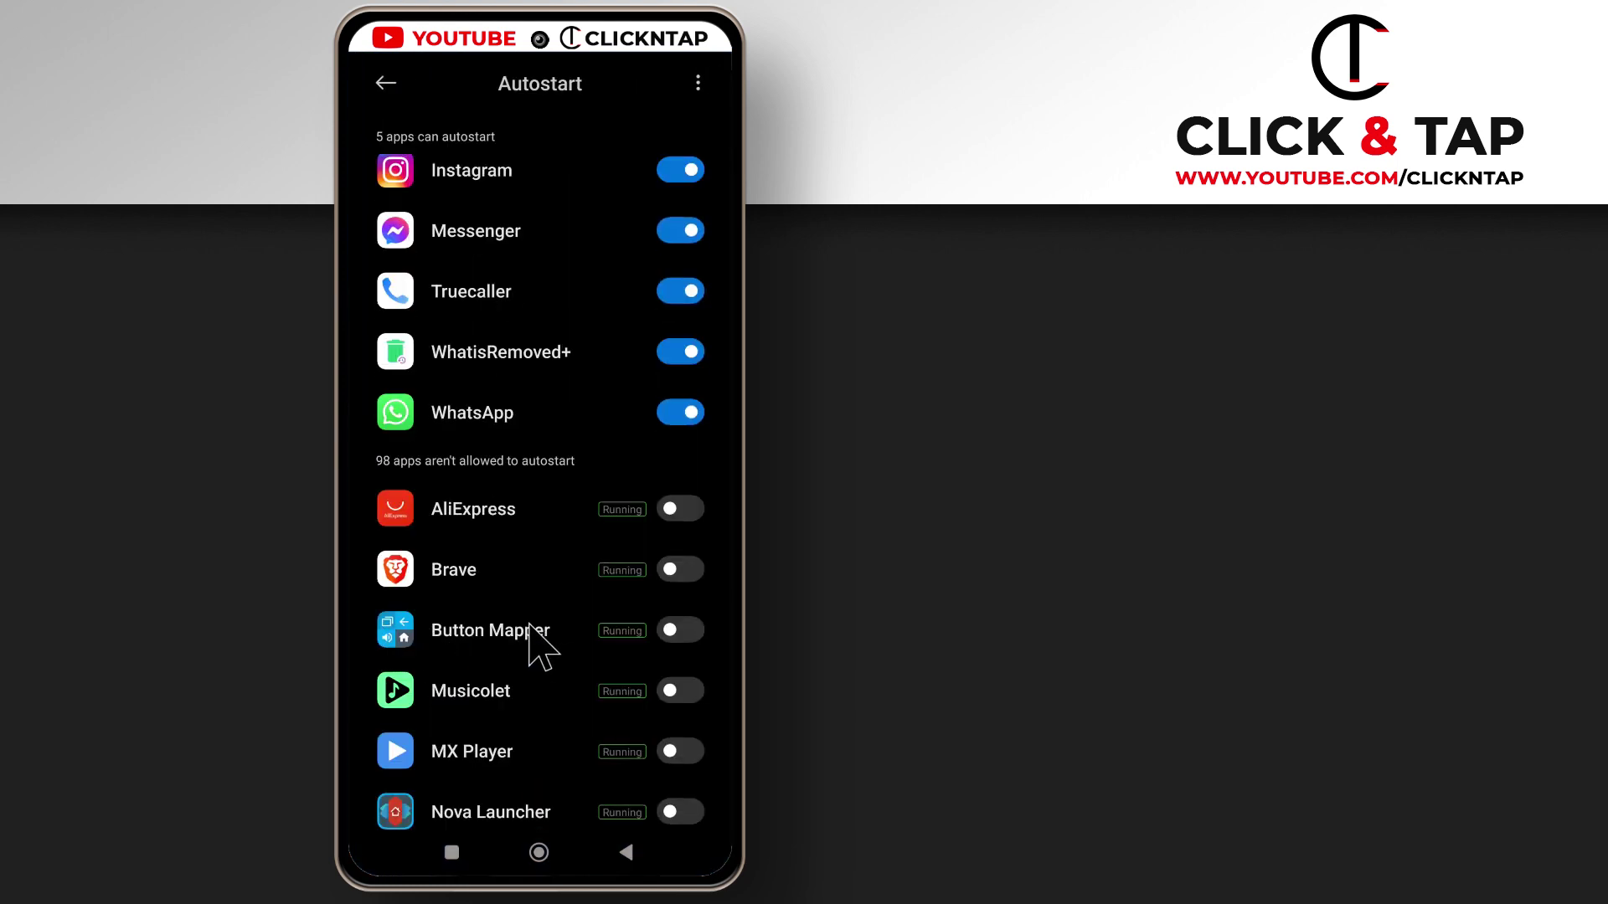
# - Switch on autostart for Button Mapper in MIUI Settings and go back to its Permissions page
pyautogui.click(674, 632)
pyautogui.press('Escape')
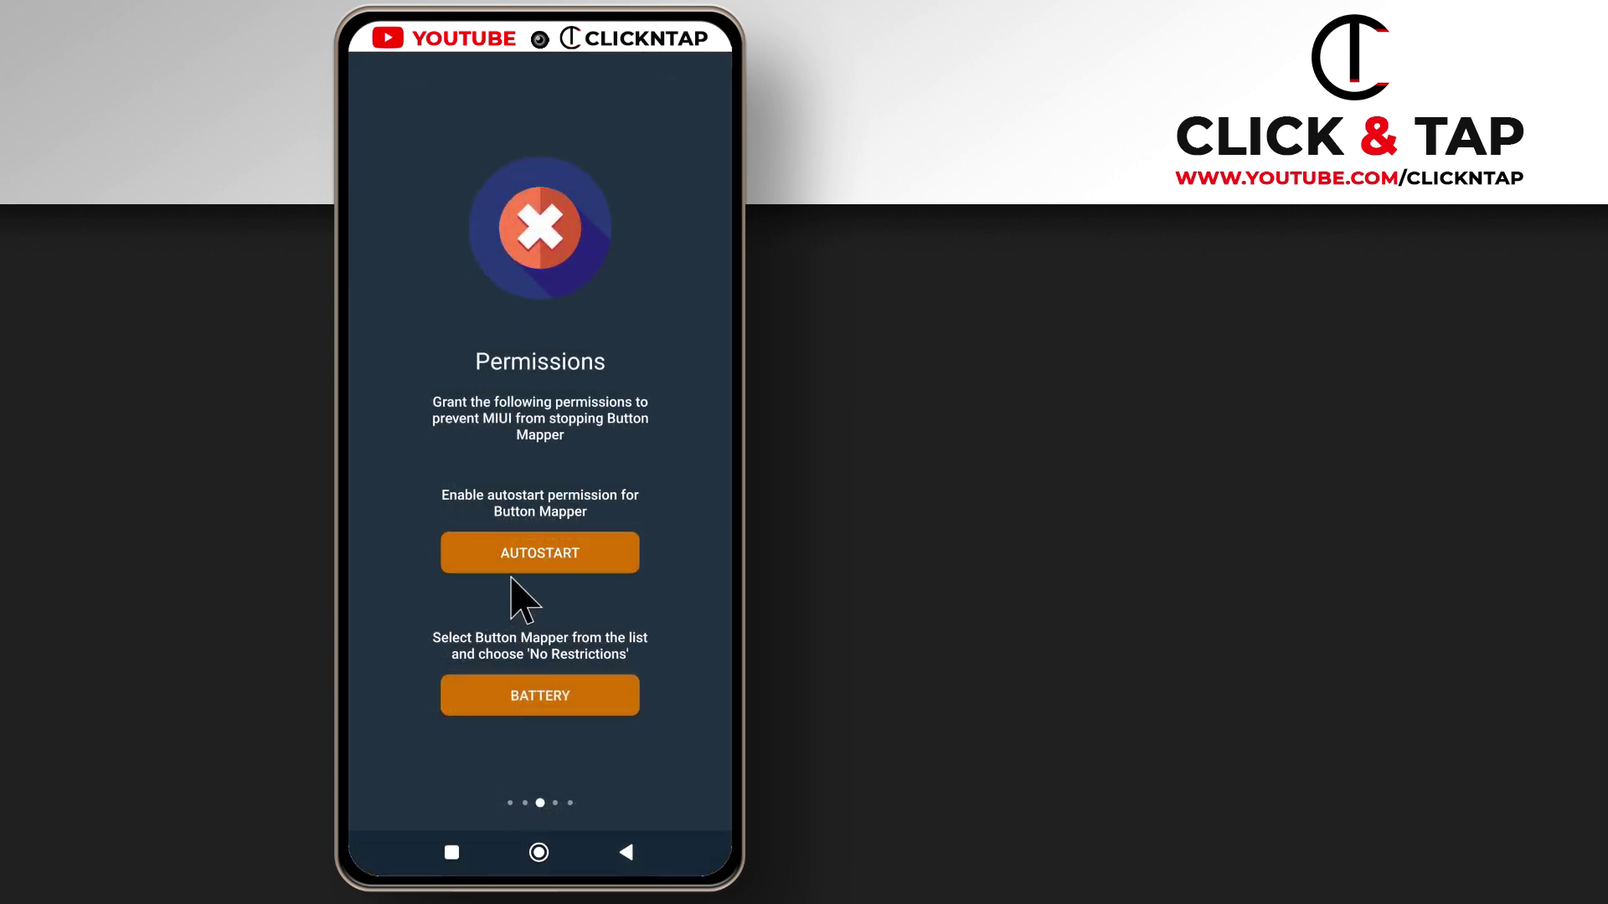
# - Set Button Mapper's battery saver to No restrictions and return to its Permissions page
pyautogui.click(543, 704)
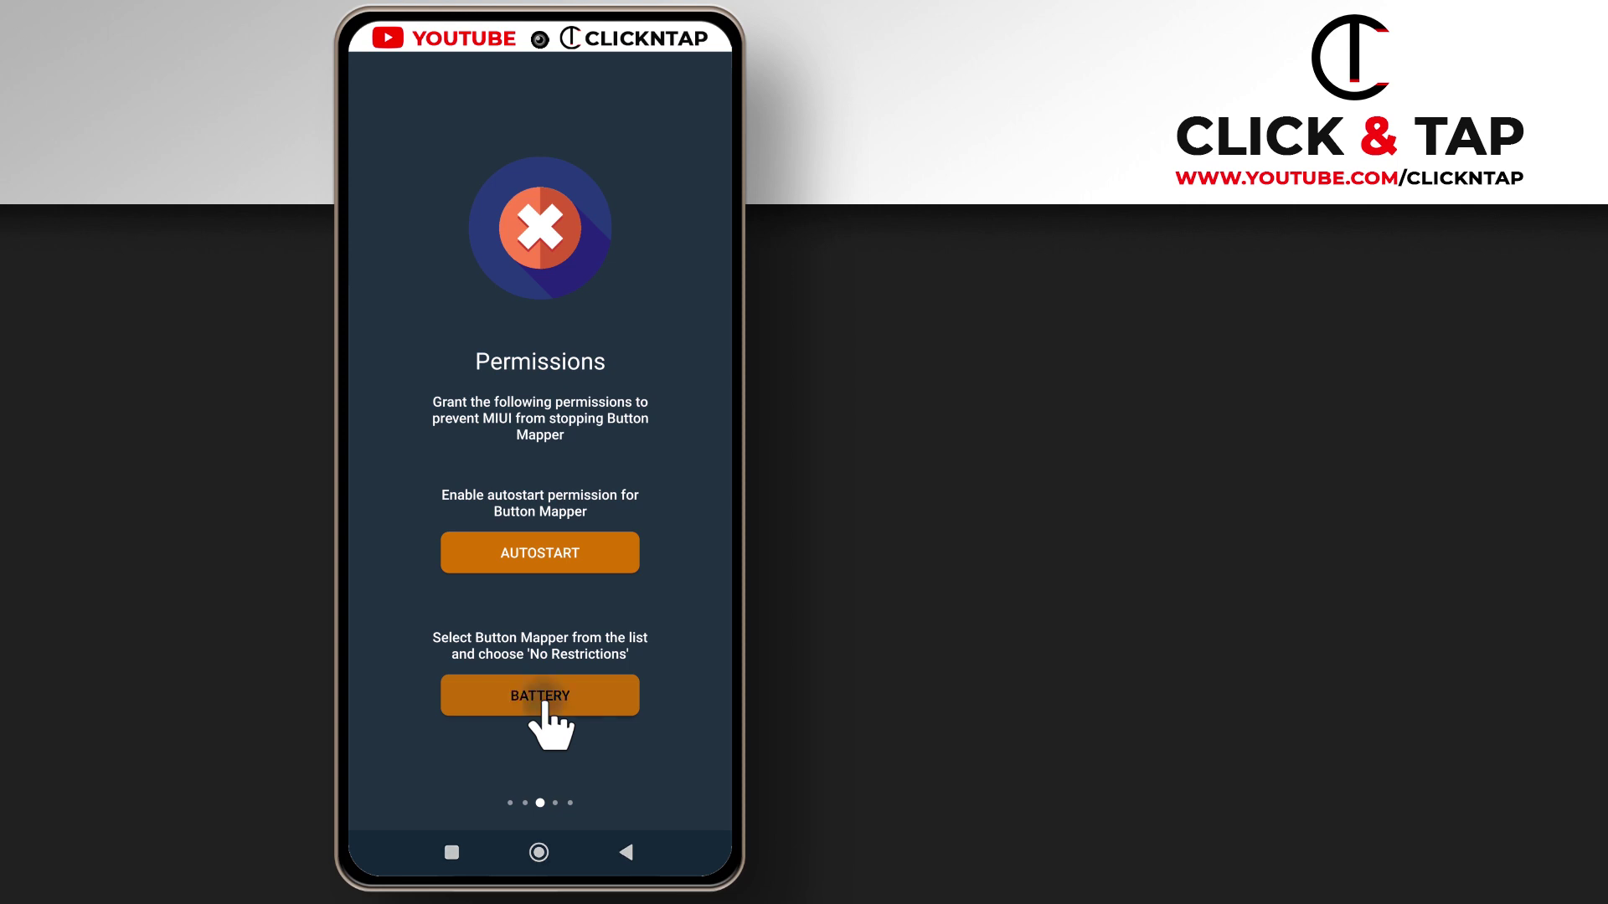
pyautogui.click(517, 355)
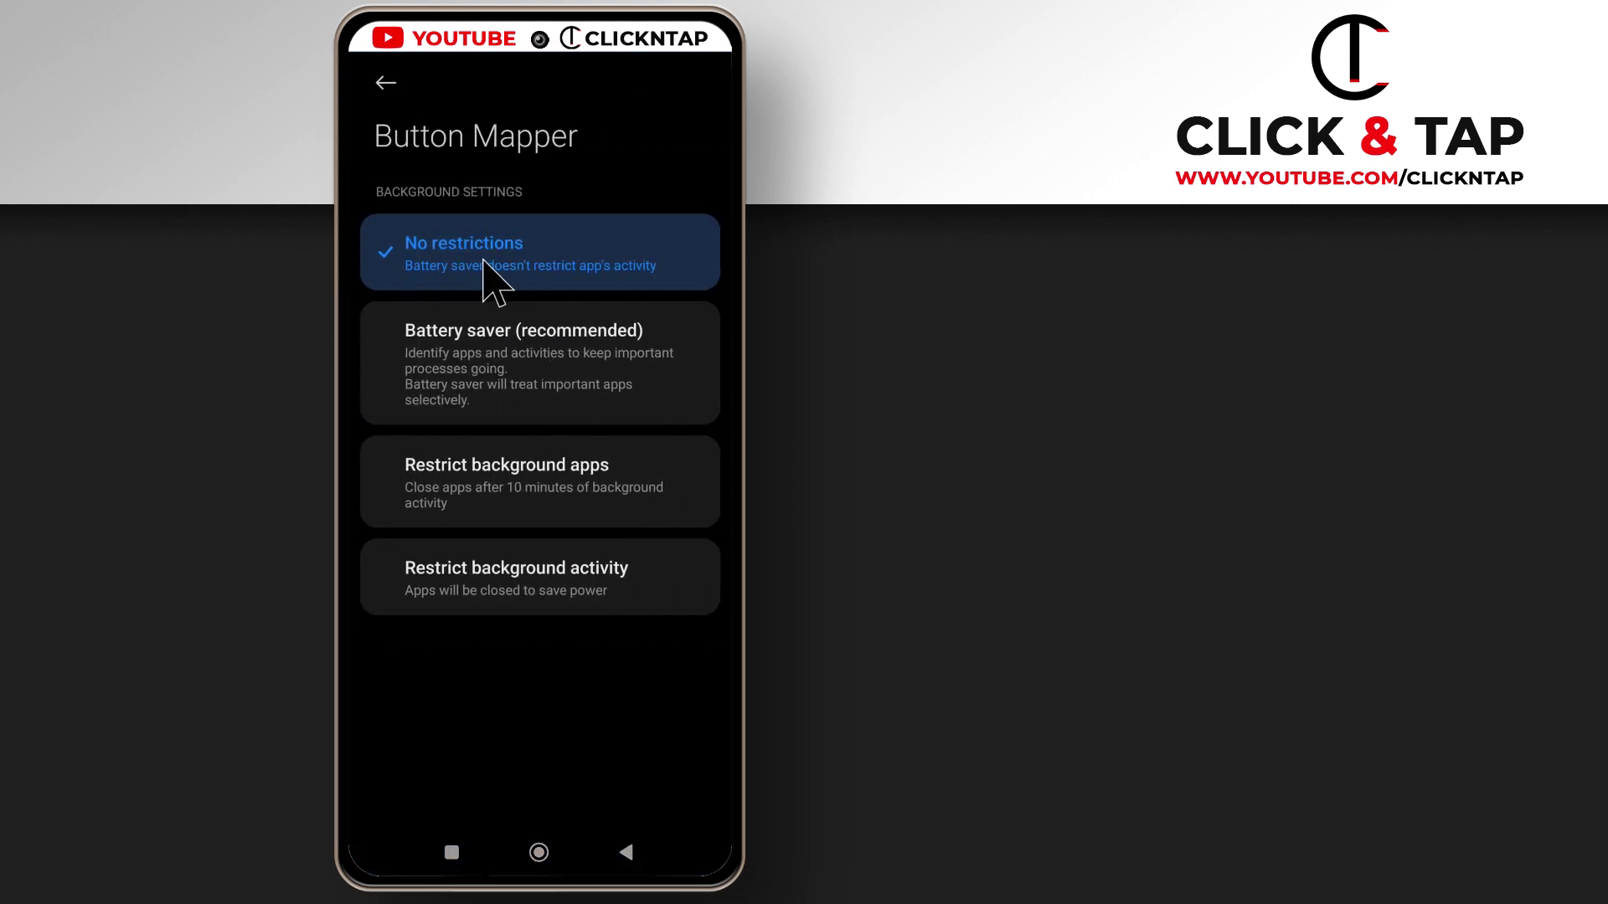
pyautogui.click(471, 361)
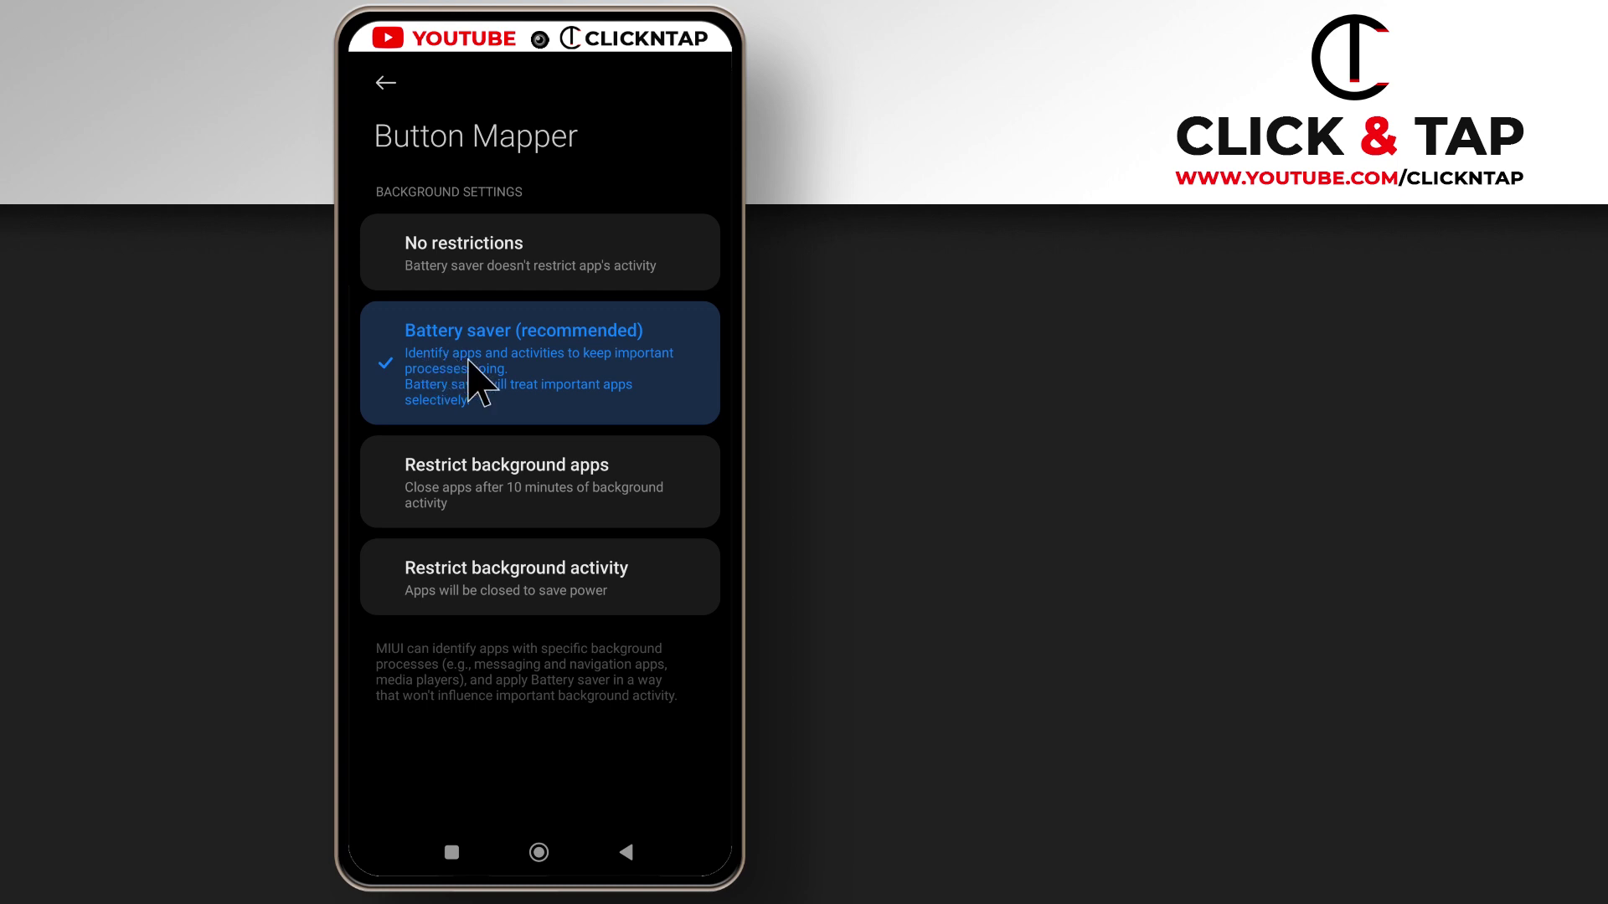
pyautogui.click(475, 262)
pyautogui.press('Escape')
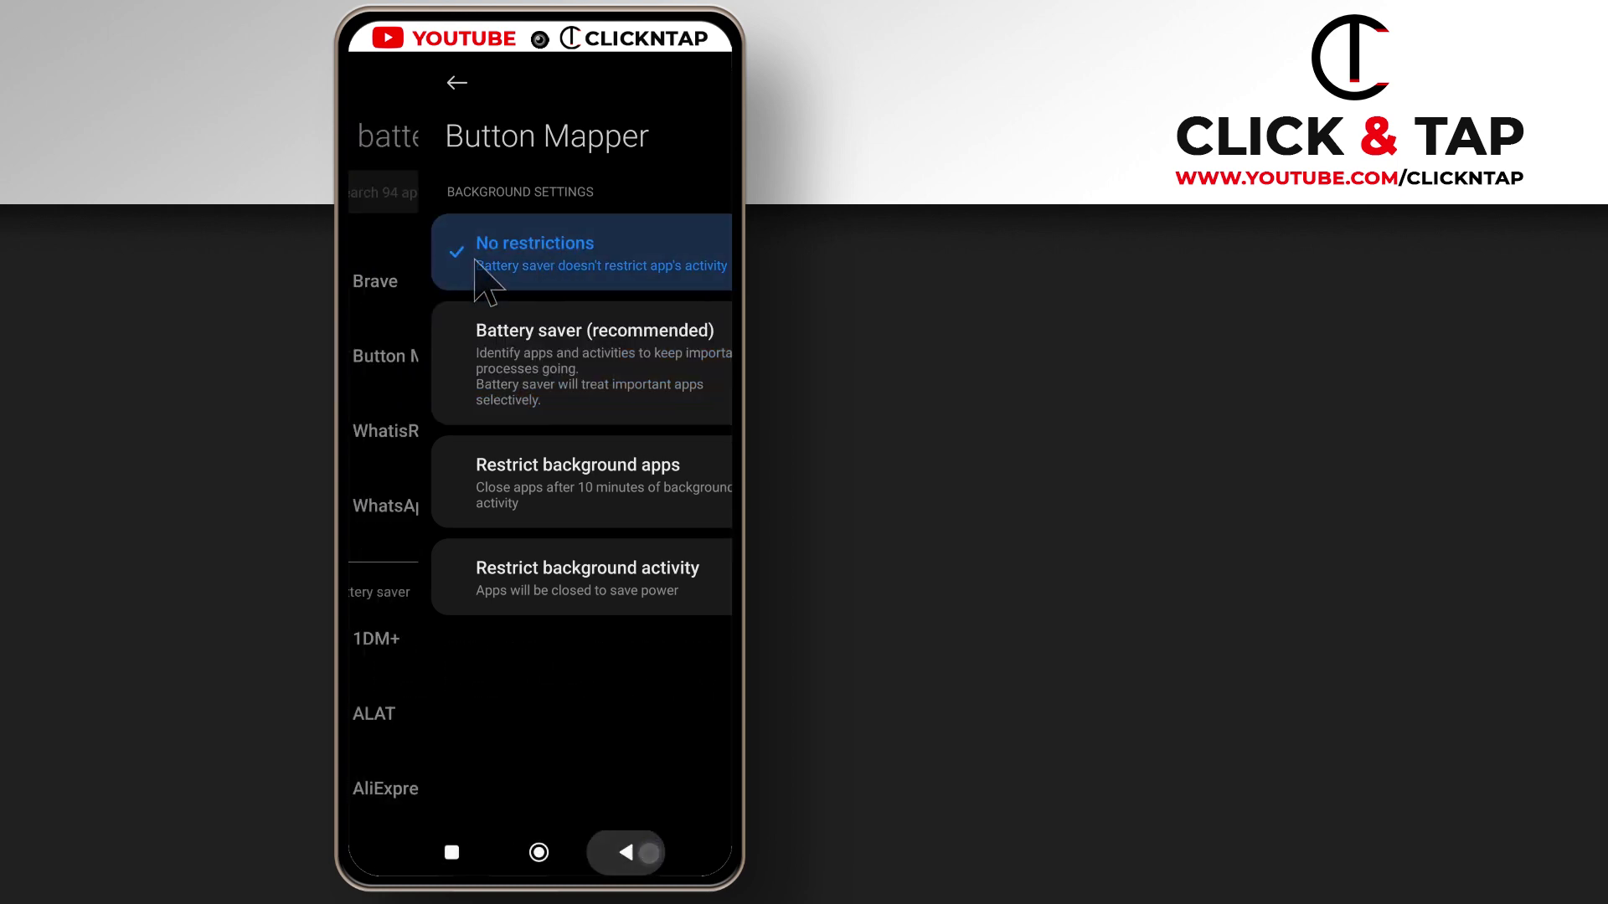
pyautogui.press('Escape')
# - Swipe the intro to Get started and bring up the Accessibility settings
pyautogui.moveTo(645, 787); pyautogui.dragTo(474, 790)
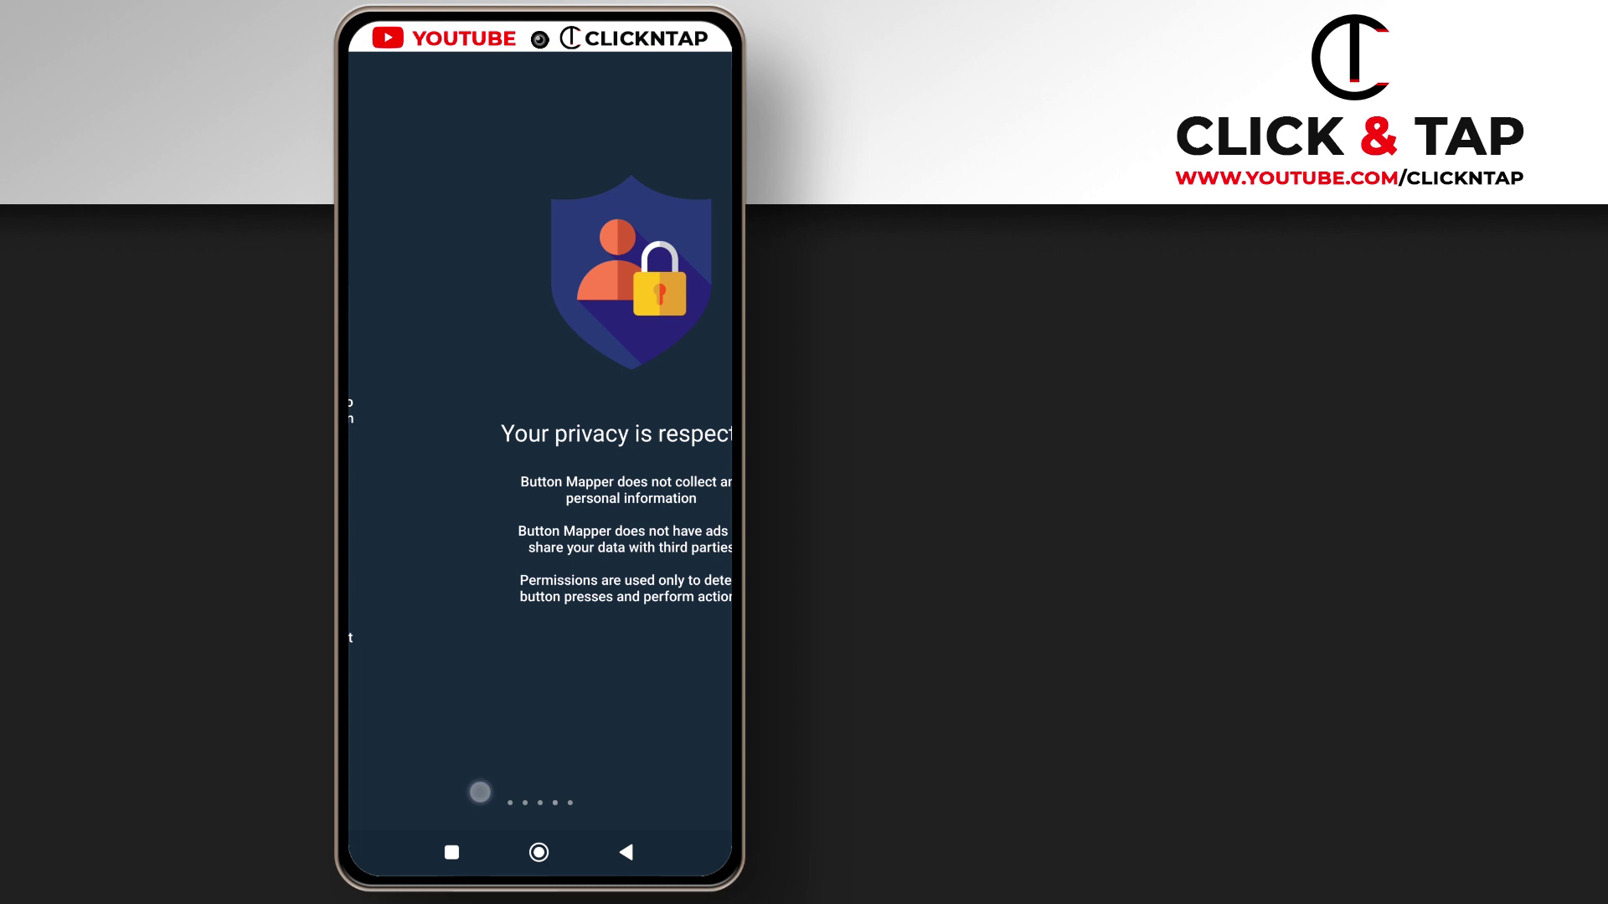
pyautogui.moveTo(594, 686); pyautogui.dragTo(438, 668)
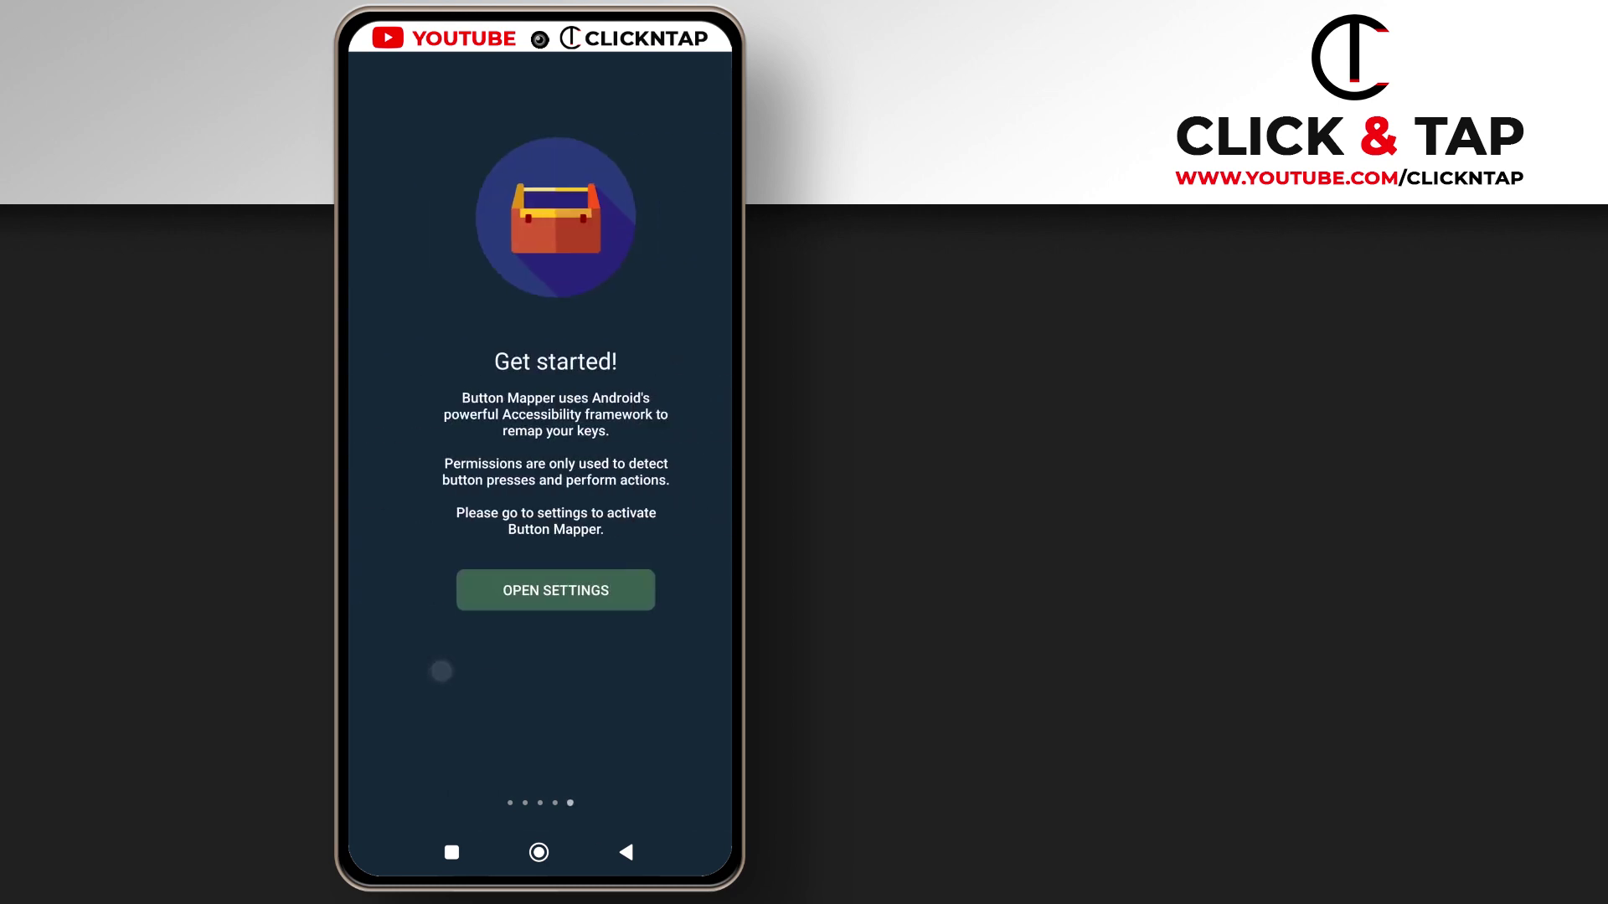
pyautogui.click(537, 599)
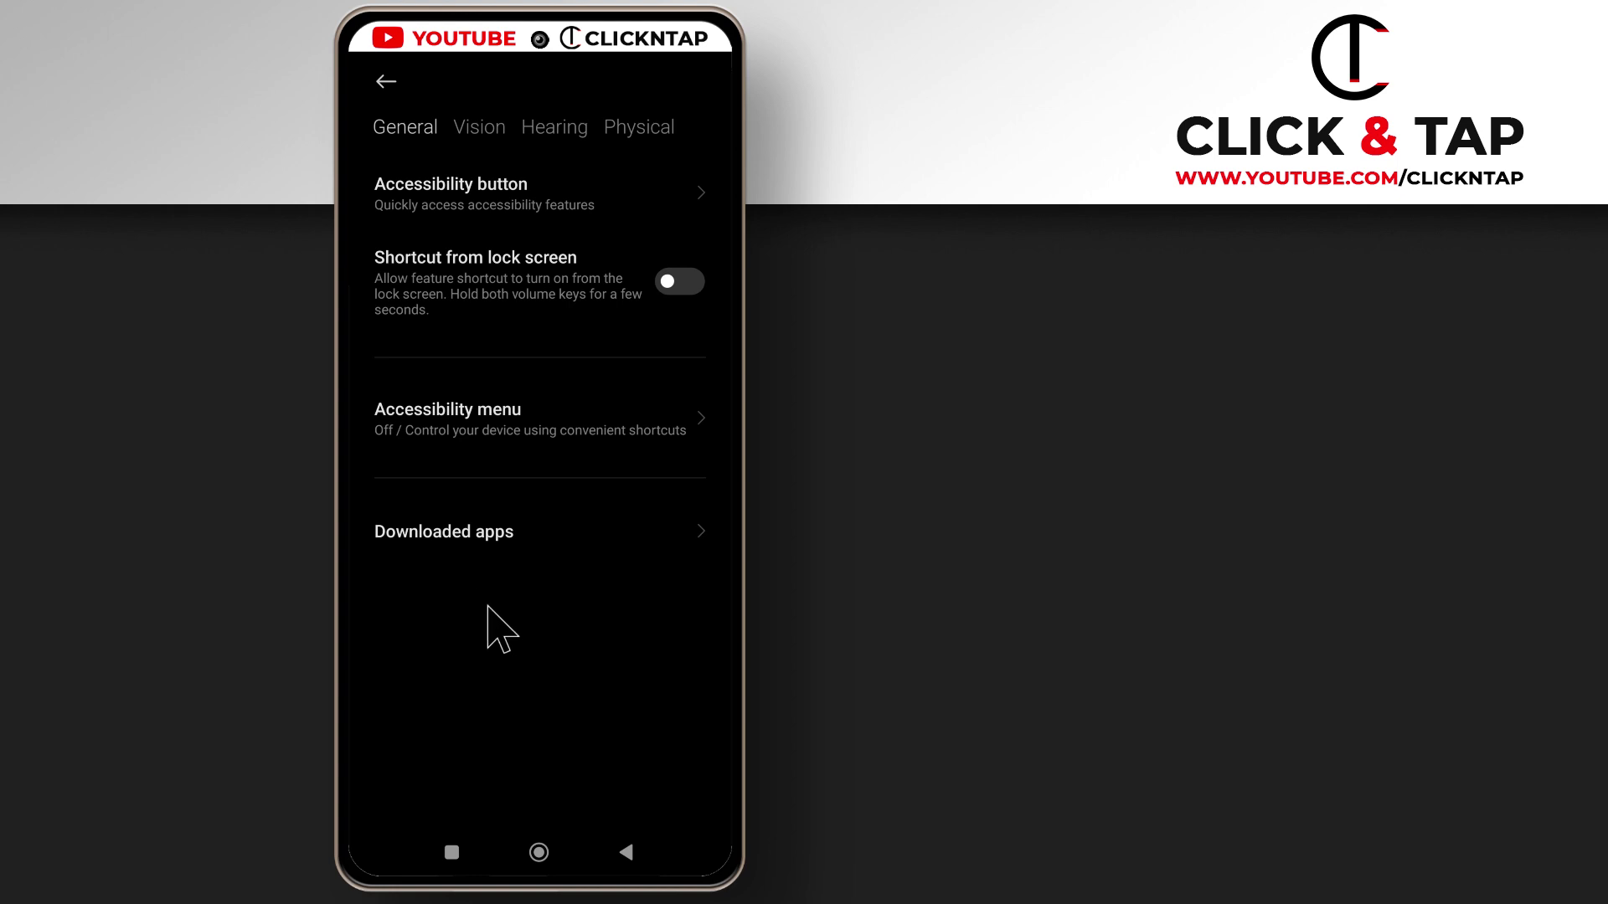
# - Turn on Use Button Mapper under Downloaded apps, accepting the risk warning
pyautogui.click(445, 546)
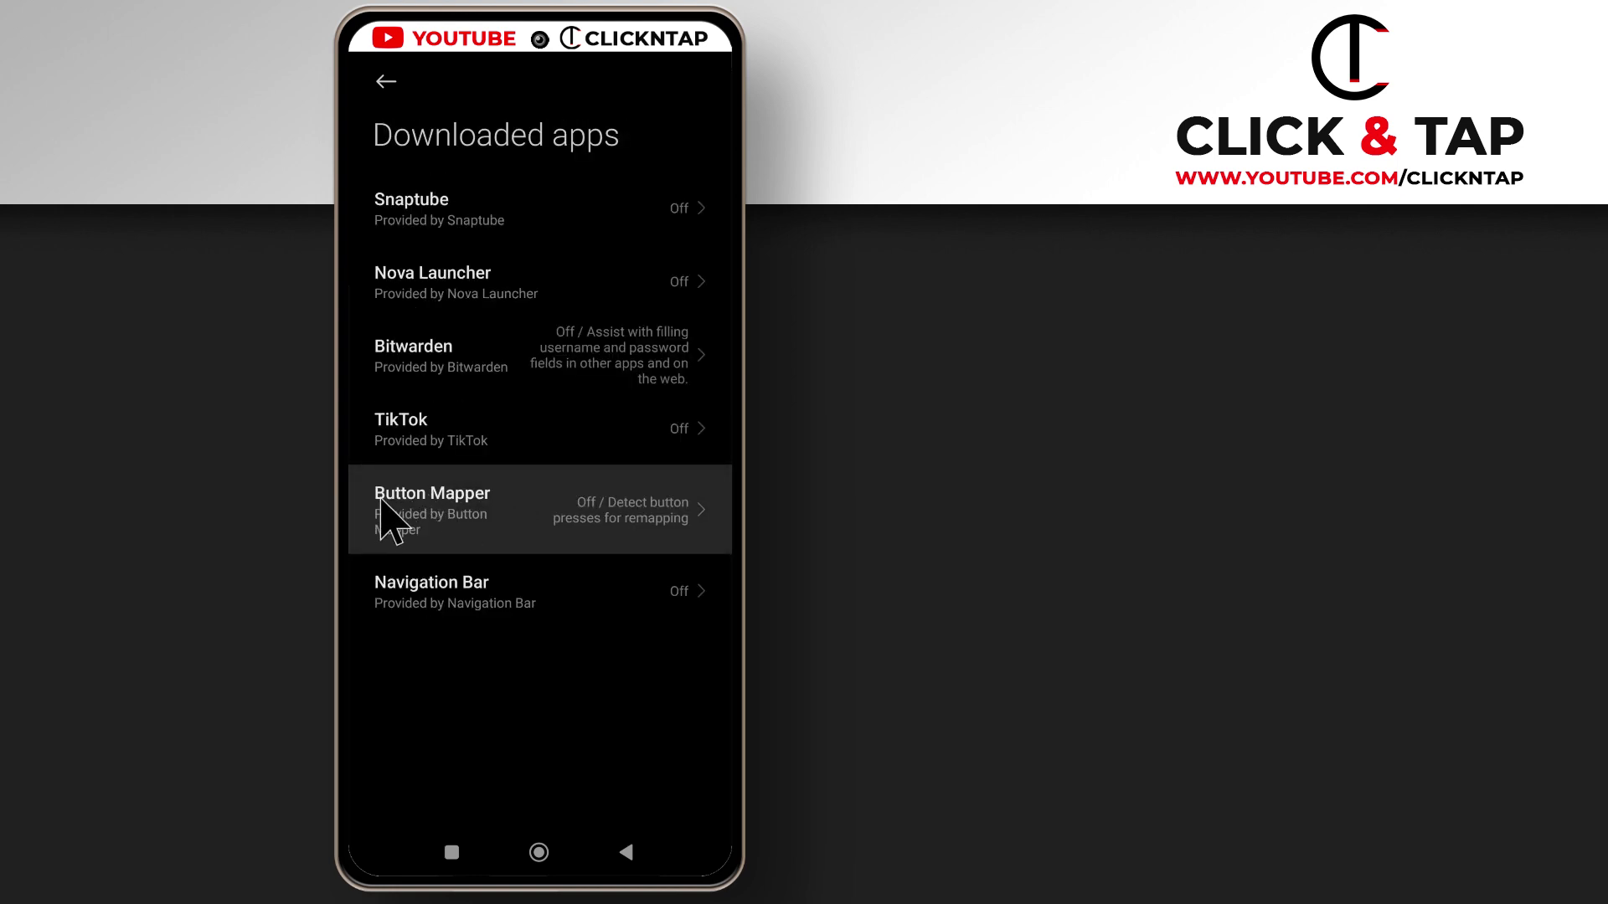
pyautogui.click(630, 528)
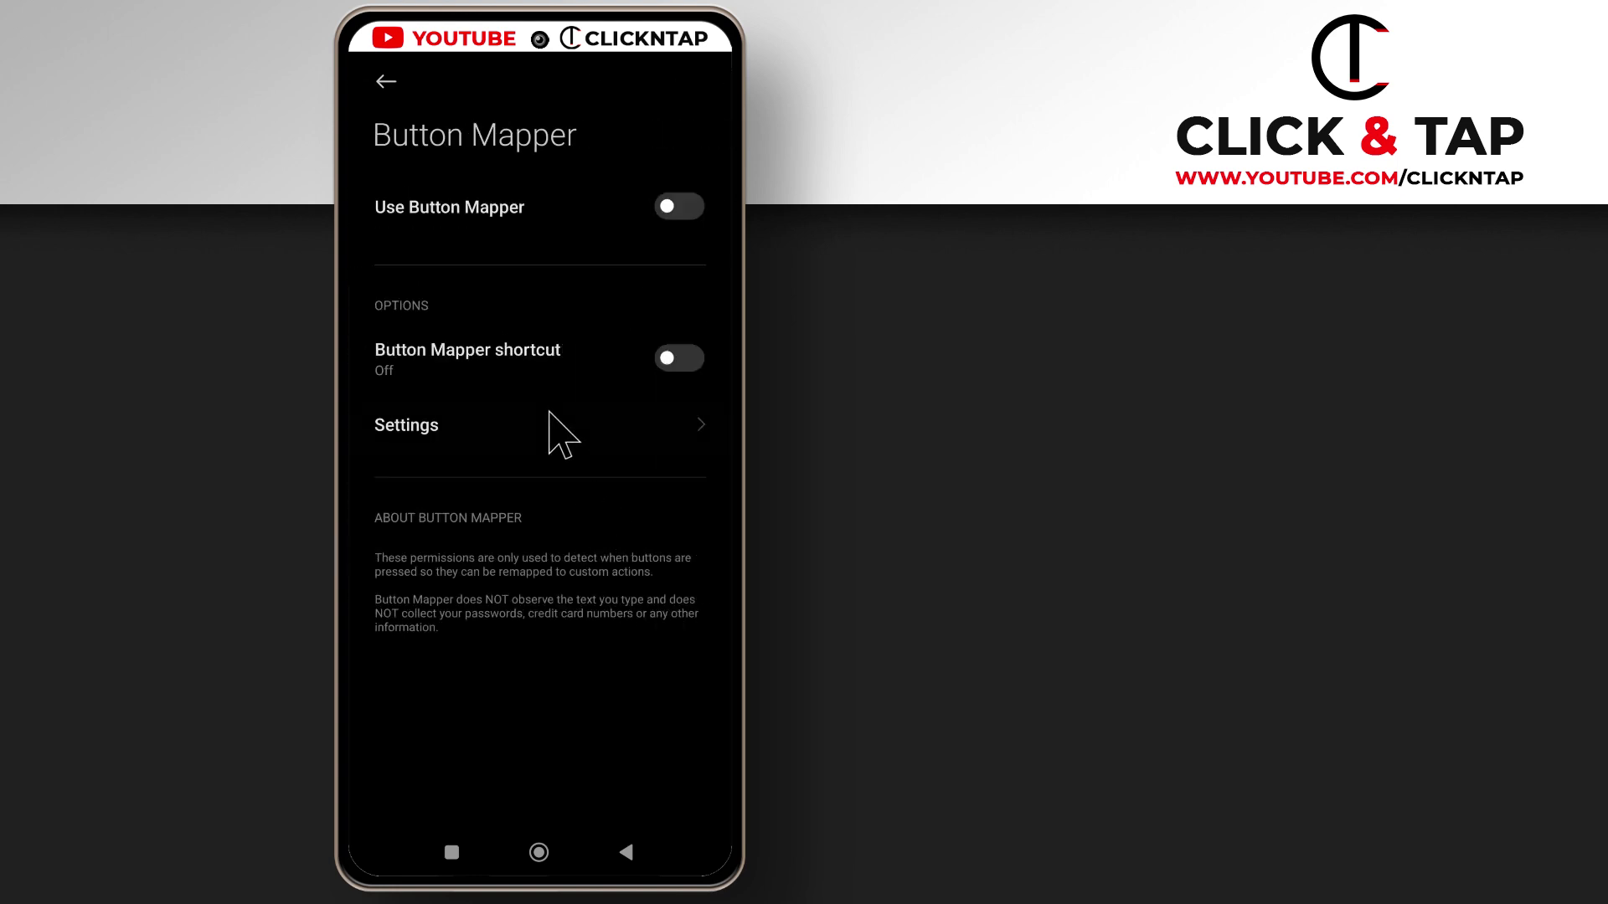
pyautogui.click(672, 206)
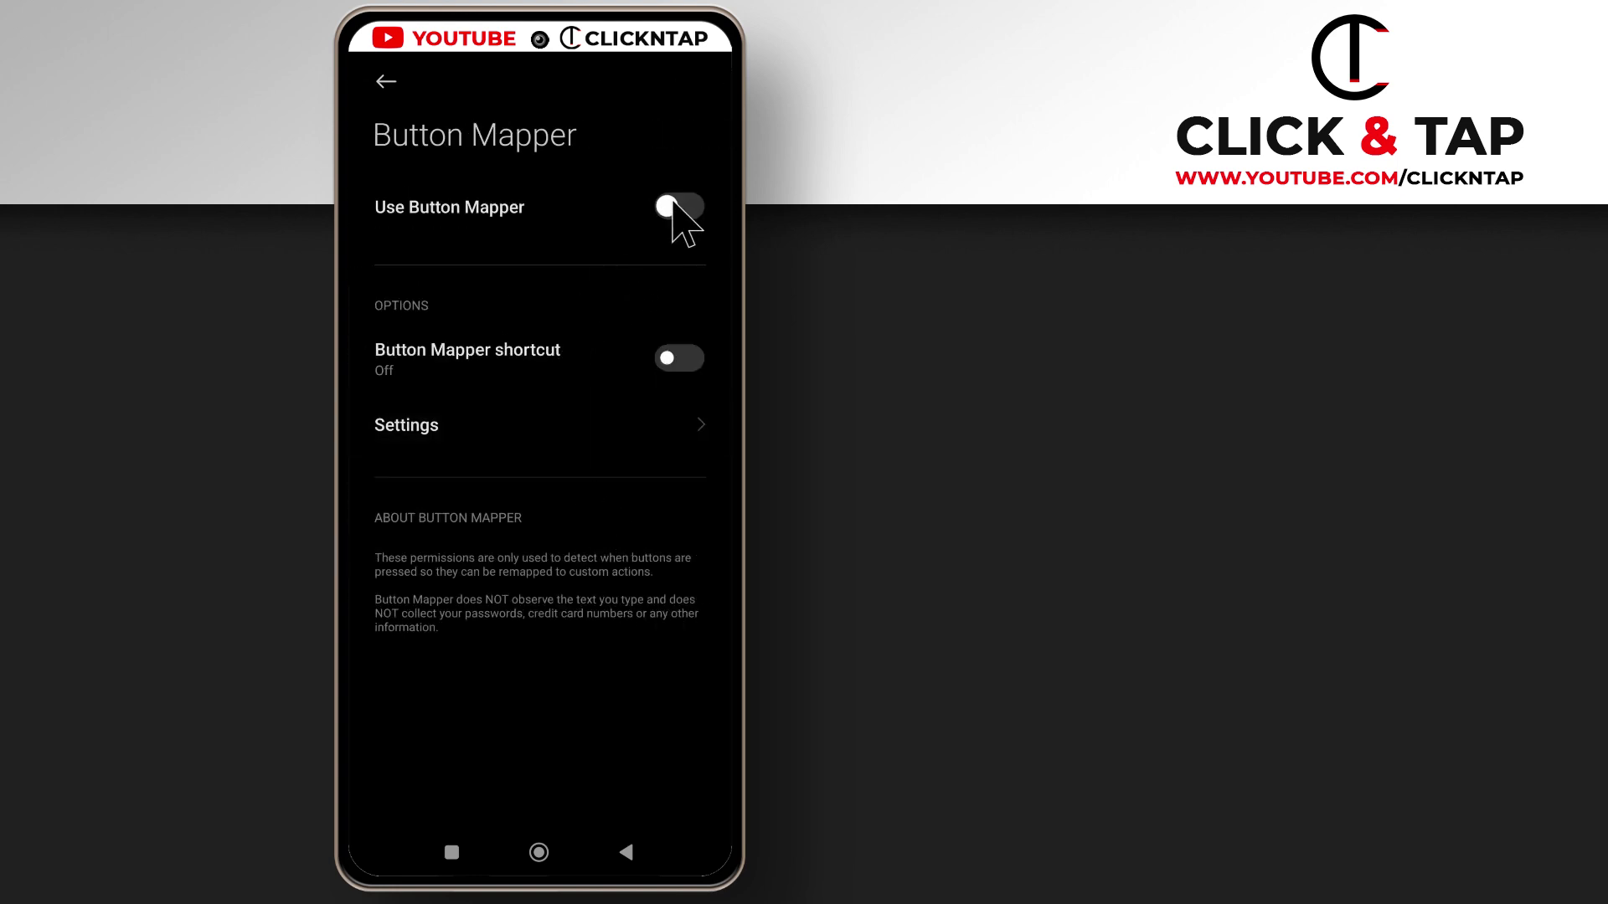
pyautogui.click(389, 694)
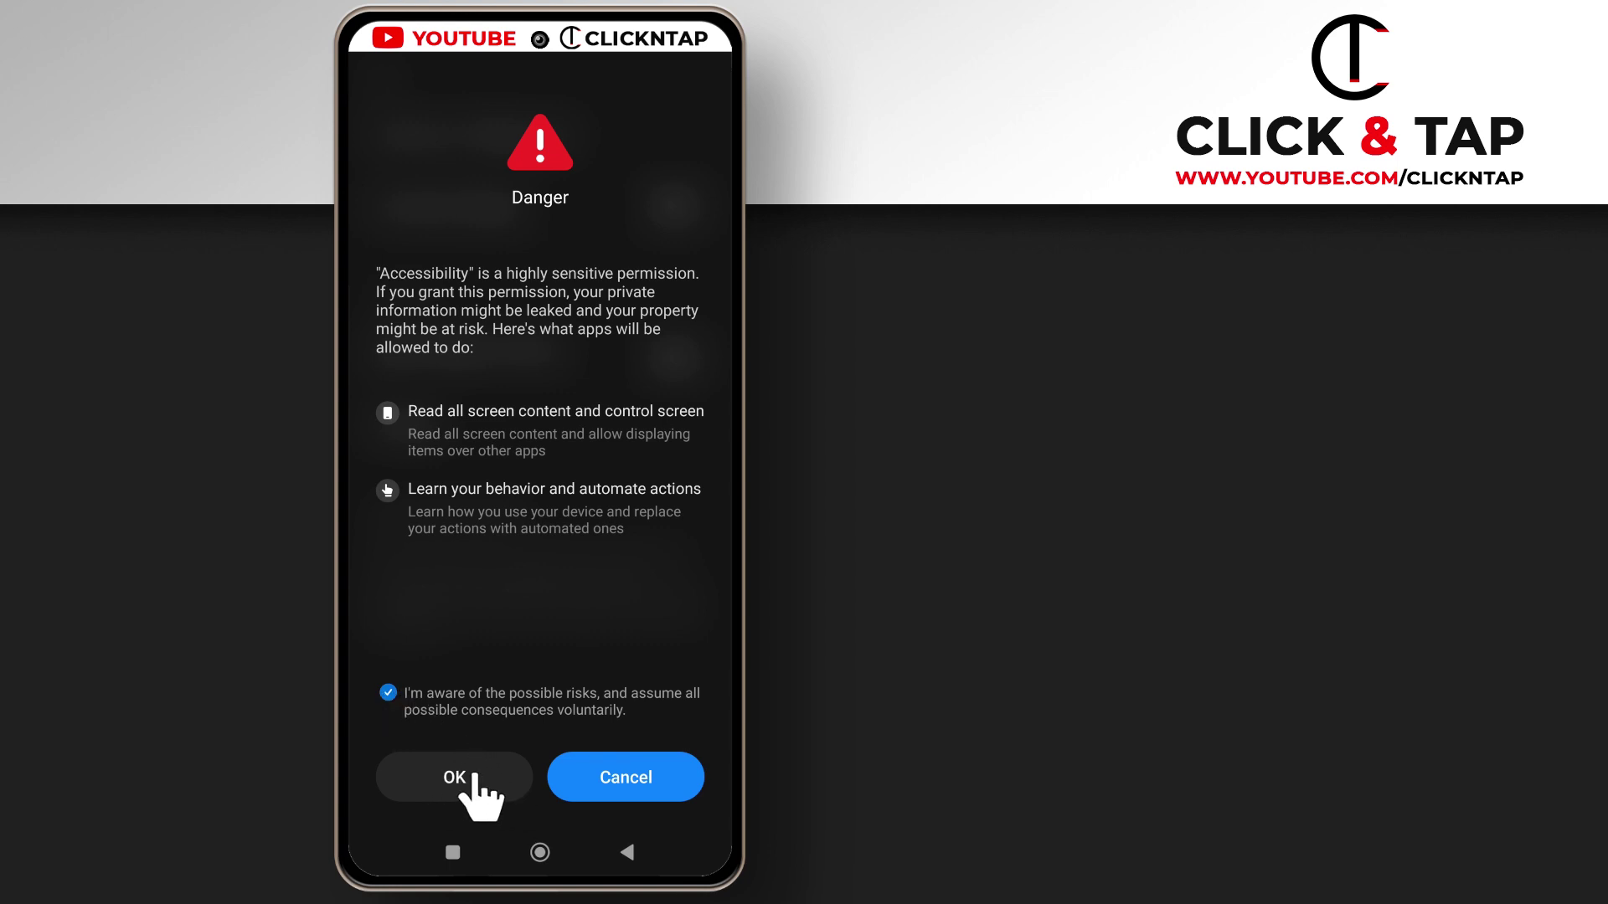
pyautogui.click(479, 780)
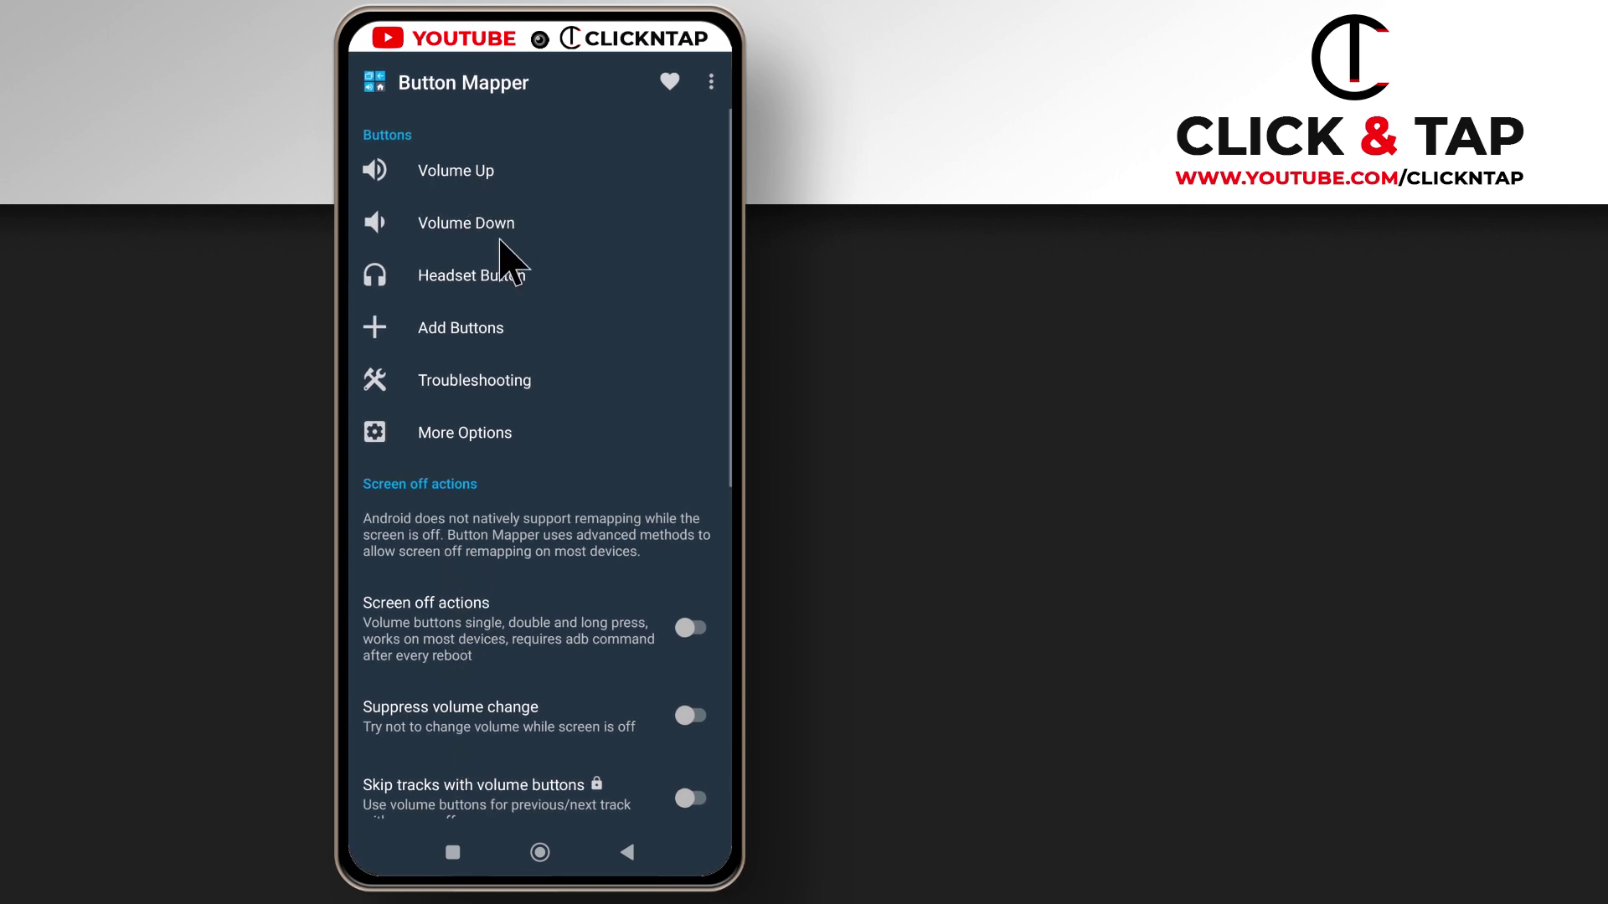
# - Enable Customize for Volume Up and set its single tap to No Action
pyautogui.click(511, 174)
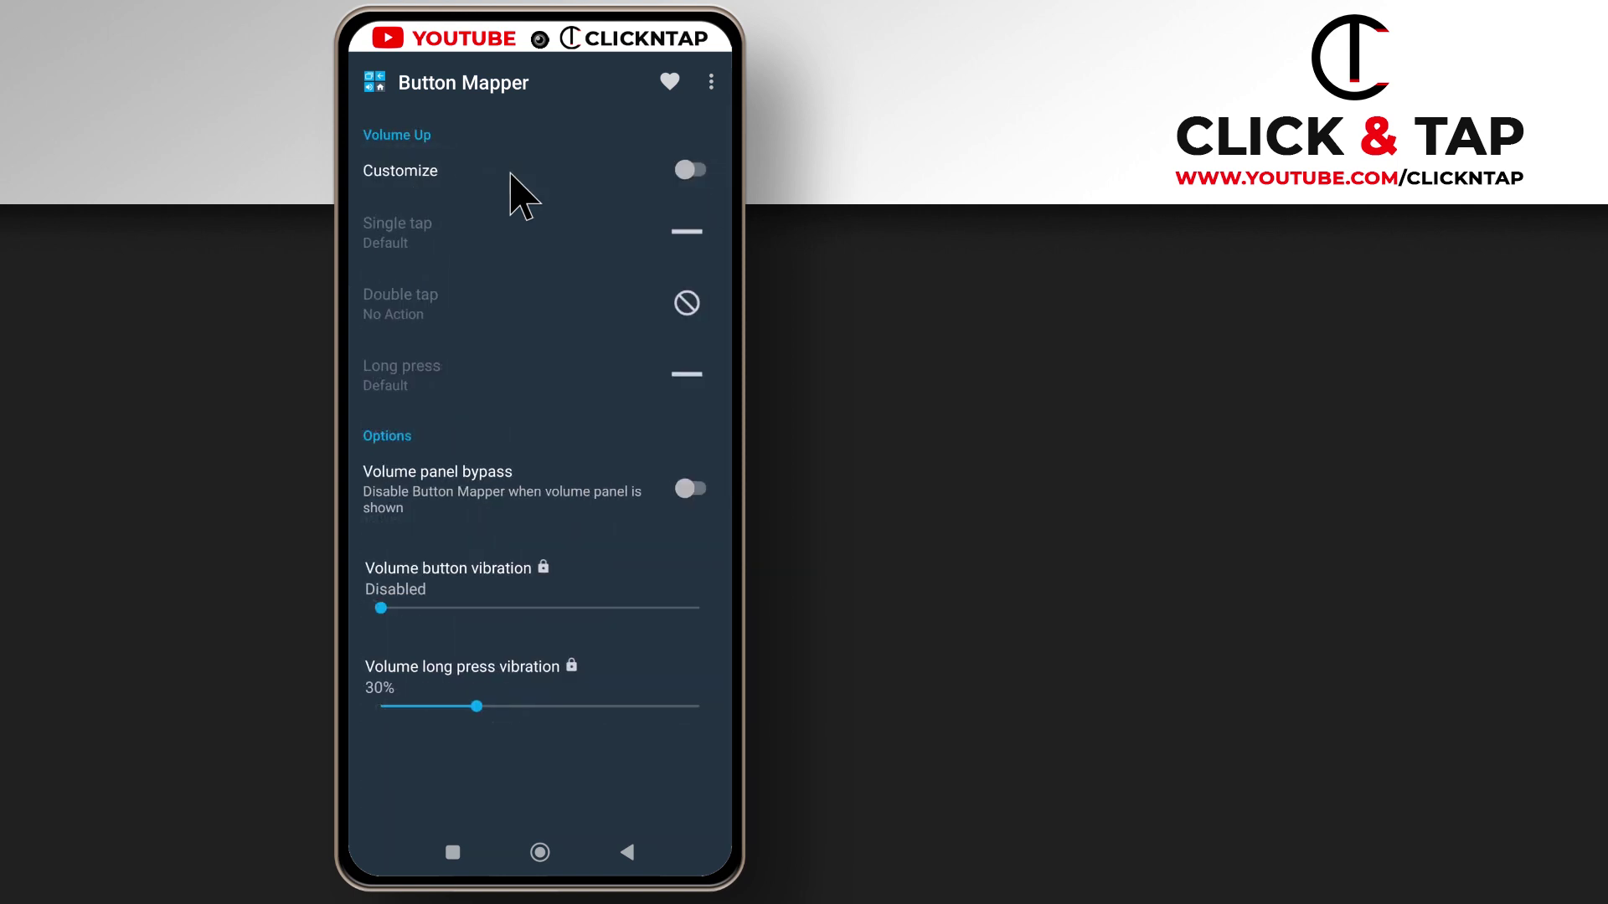
pyautogui.click(685, 170)
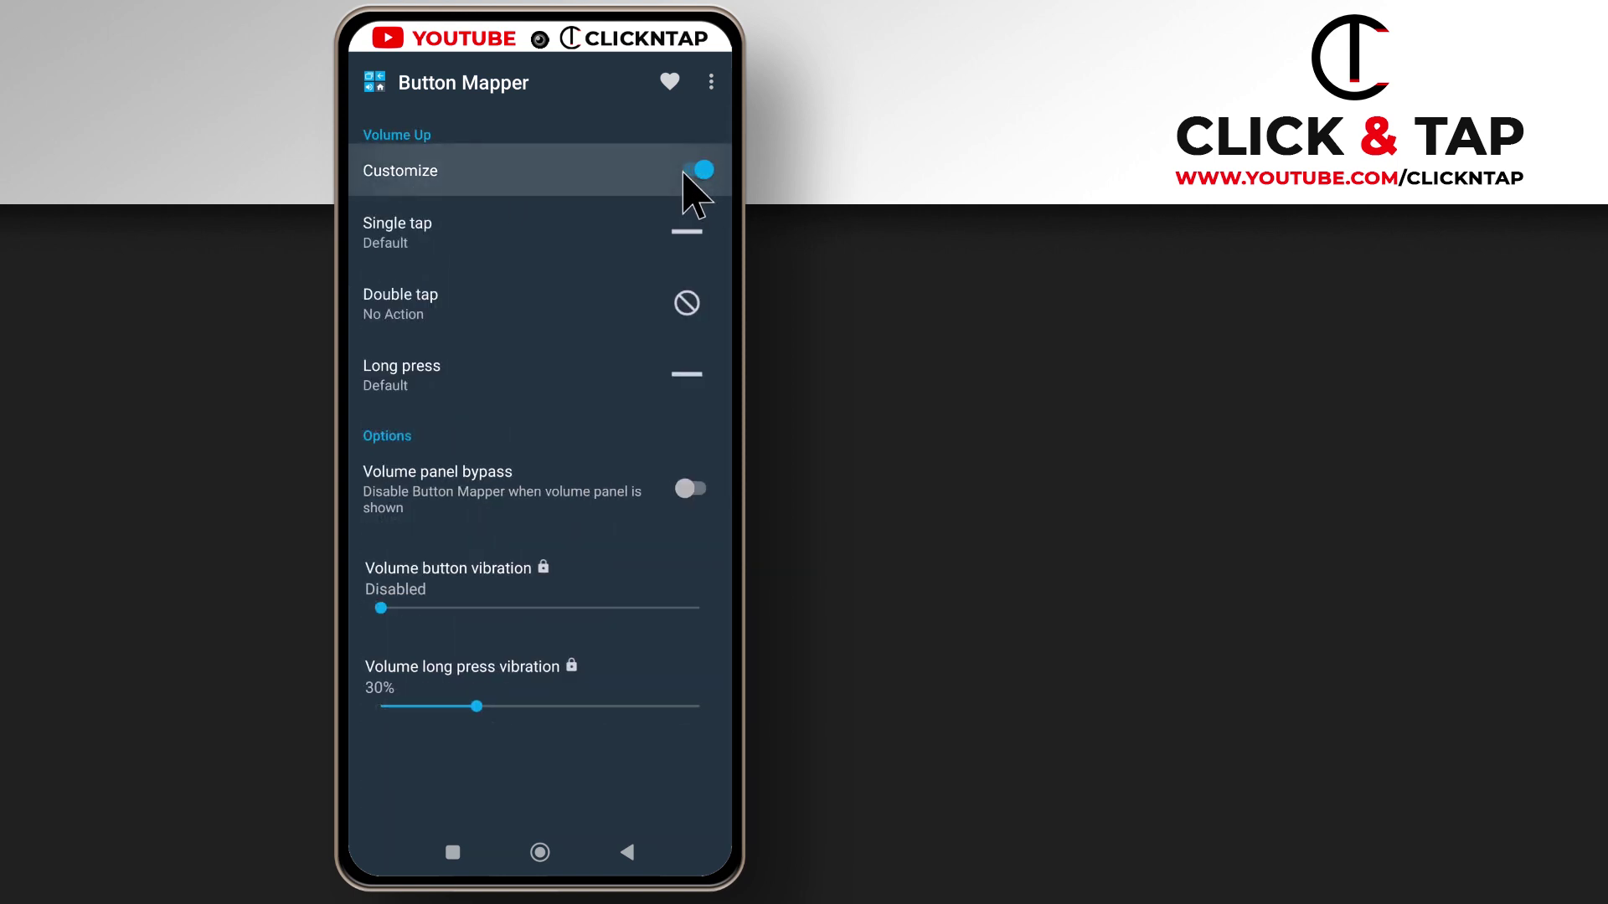
pyautogui.click(444, 237)
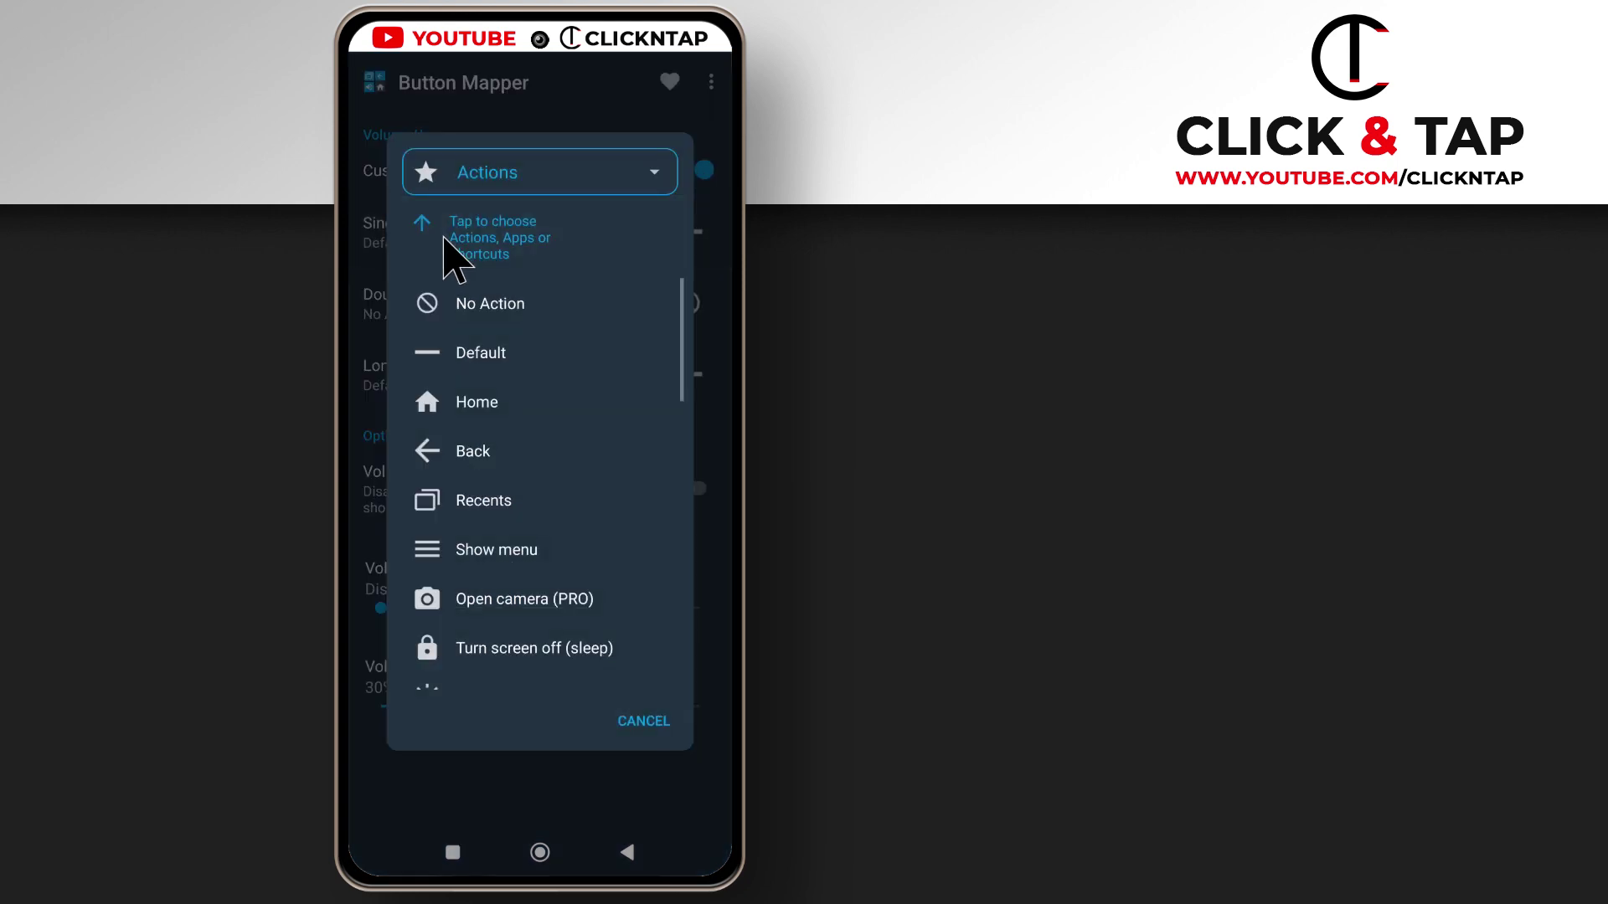
pyautogui.click(501, 307)
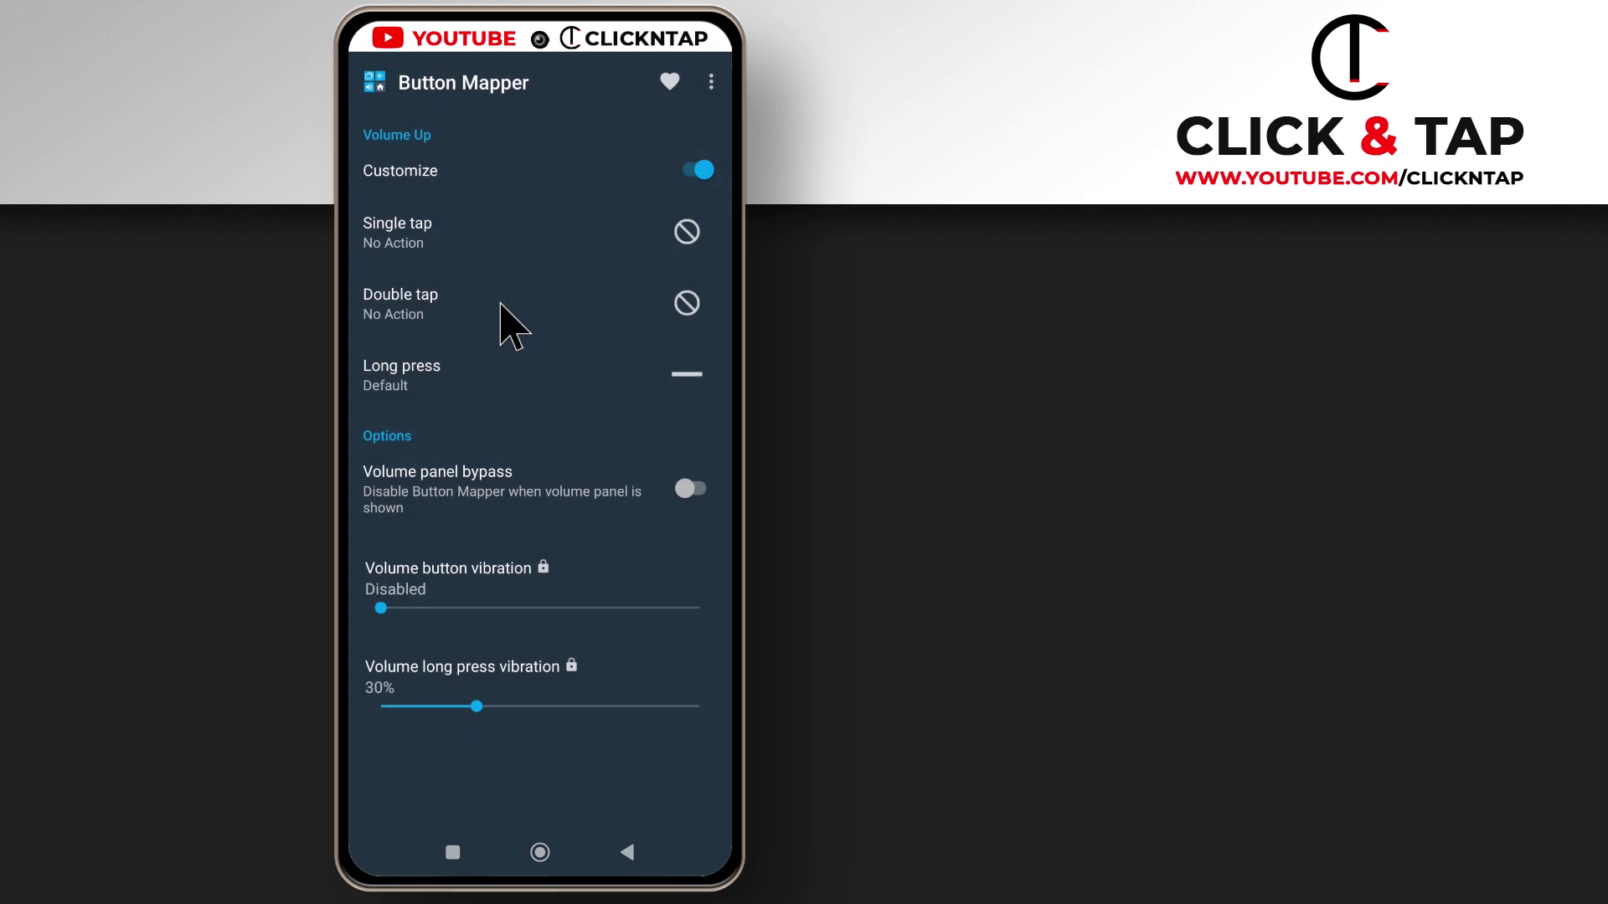
# - Set Volume Up's double tap and long press to Default
pyautogui.click(452, 304)
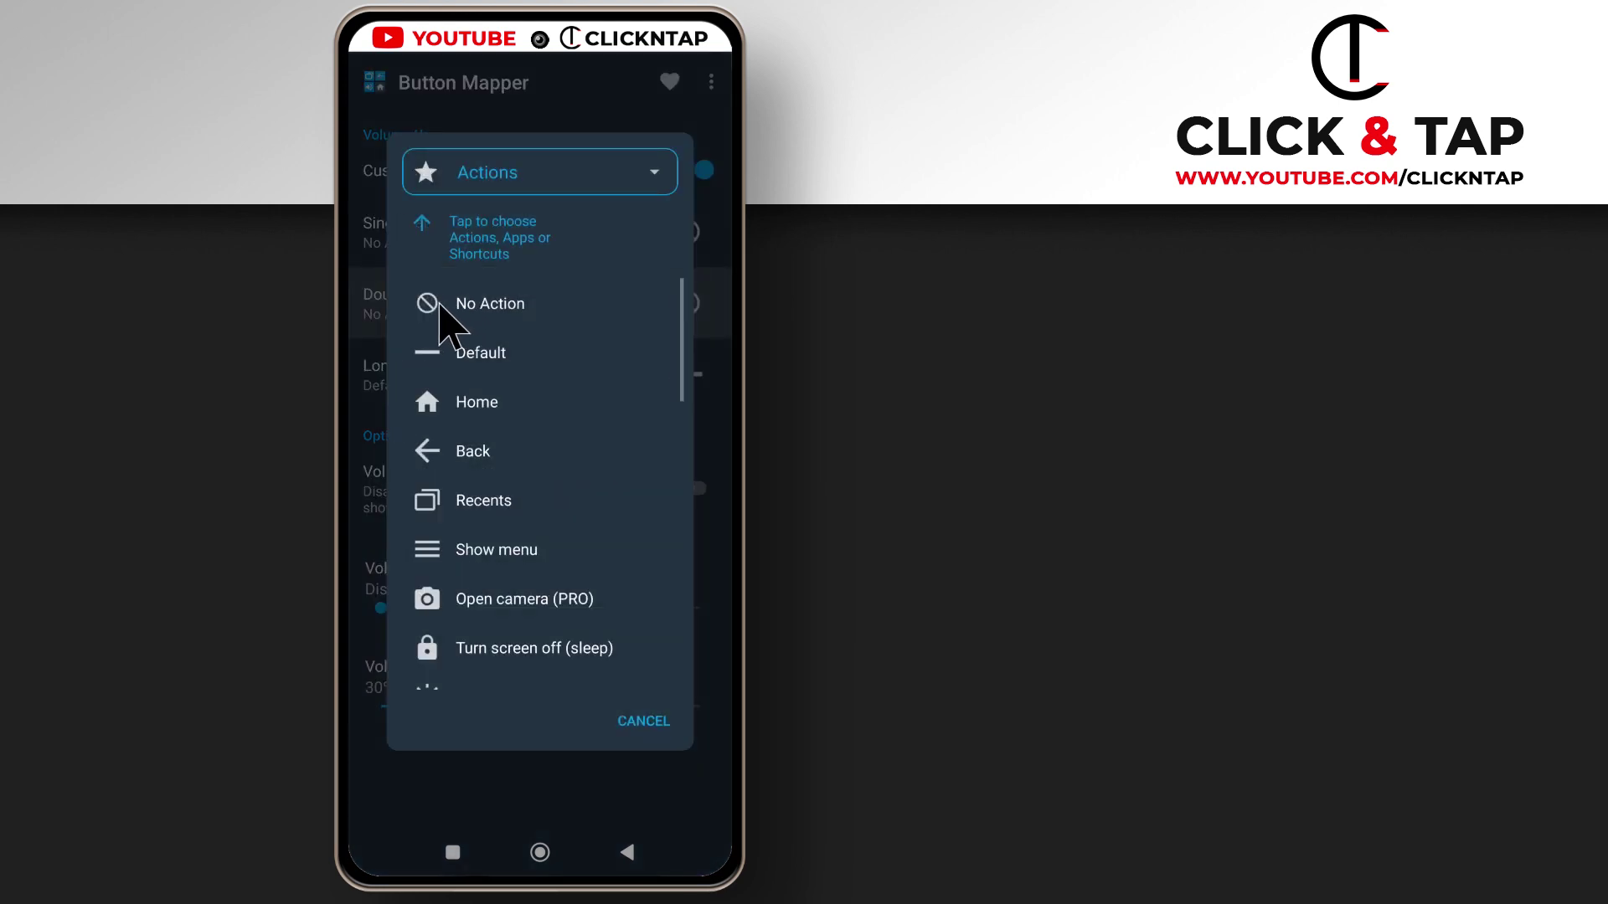
pyautogui.click(481, 353)
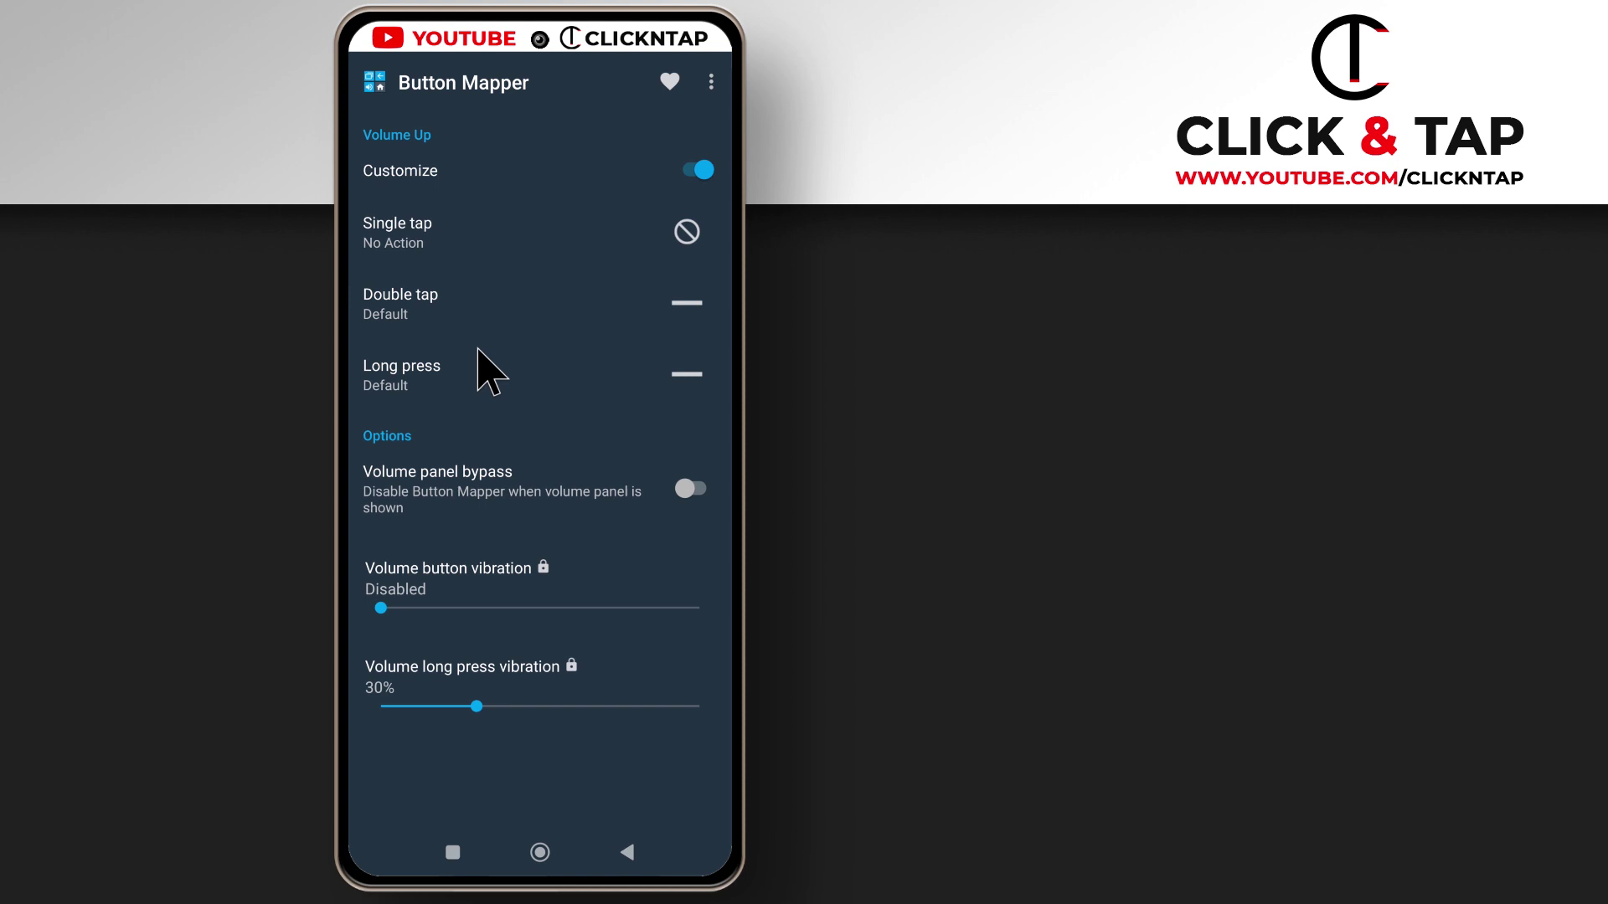
pyautogui.click(438, 379)
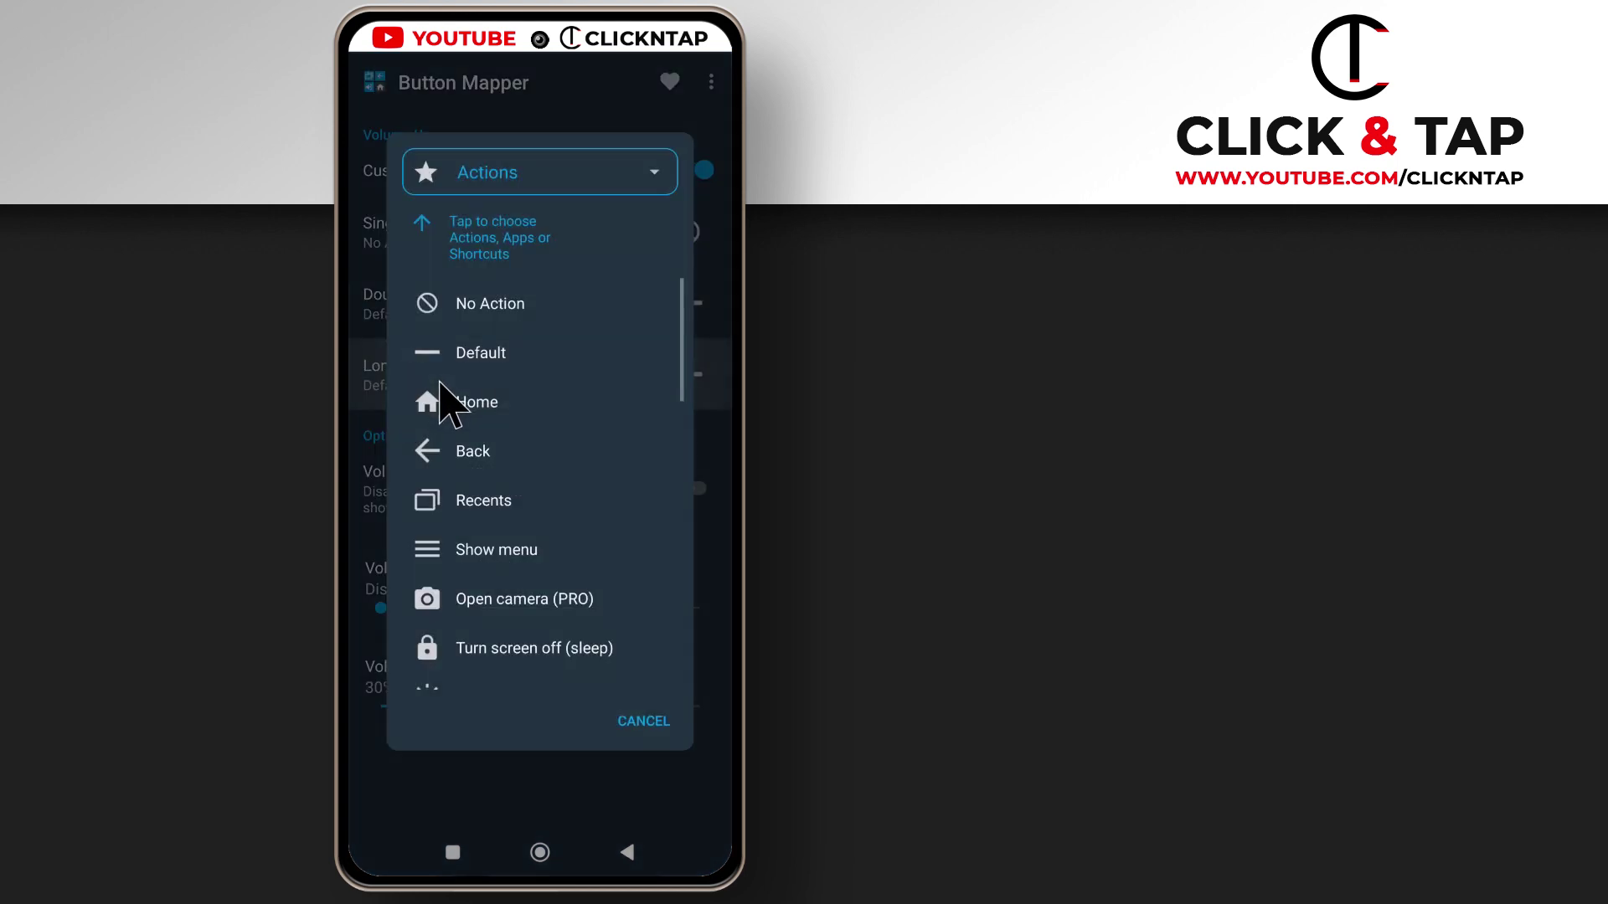
pyautogui.click(481, 354)
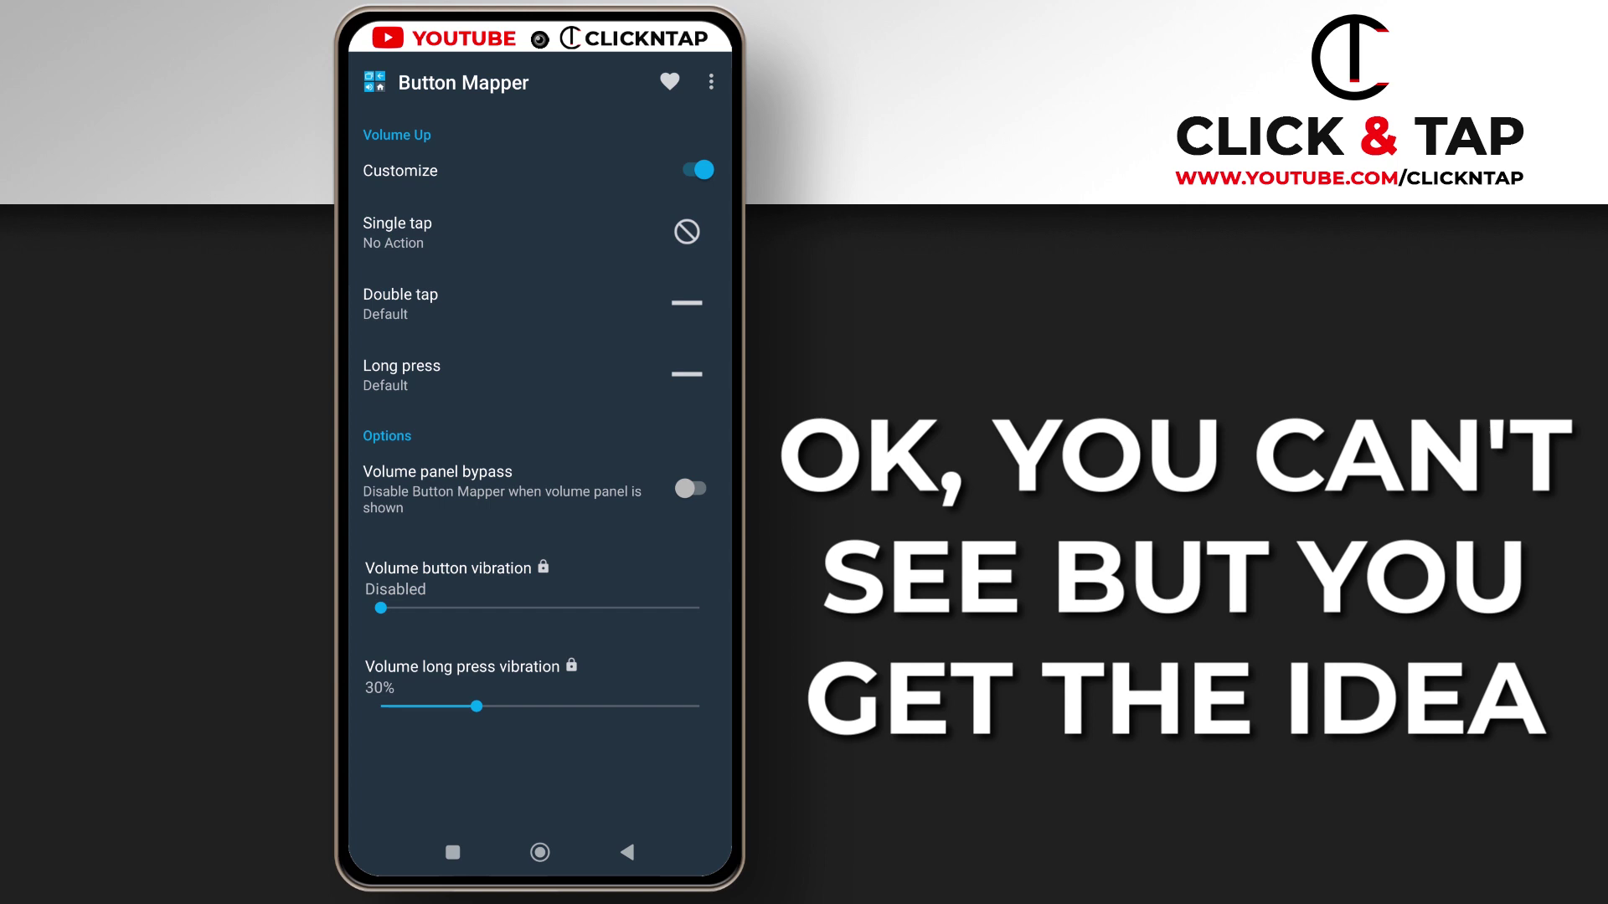
# - Test the volume keys, then change Volume Up's double tap to No Action
pyautogui.press('XF86AudioRaiseVolume')
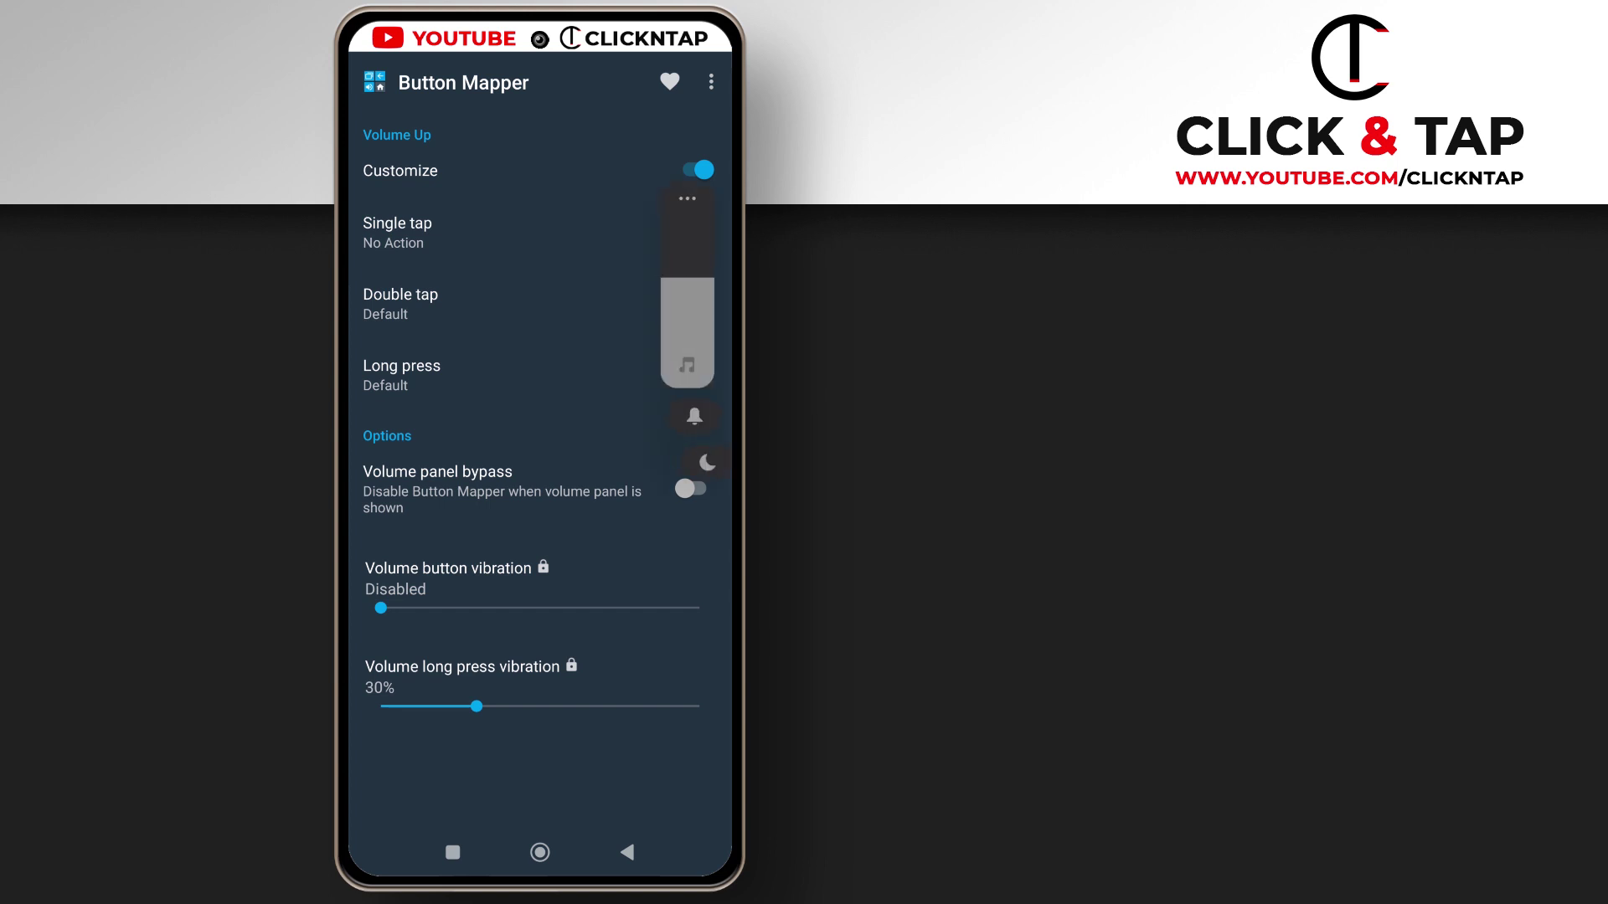
pyautogui.press('XF86AudioLowerVolume')
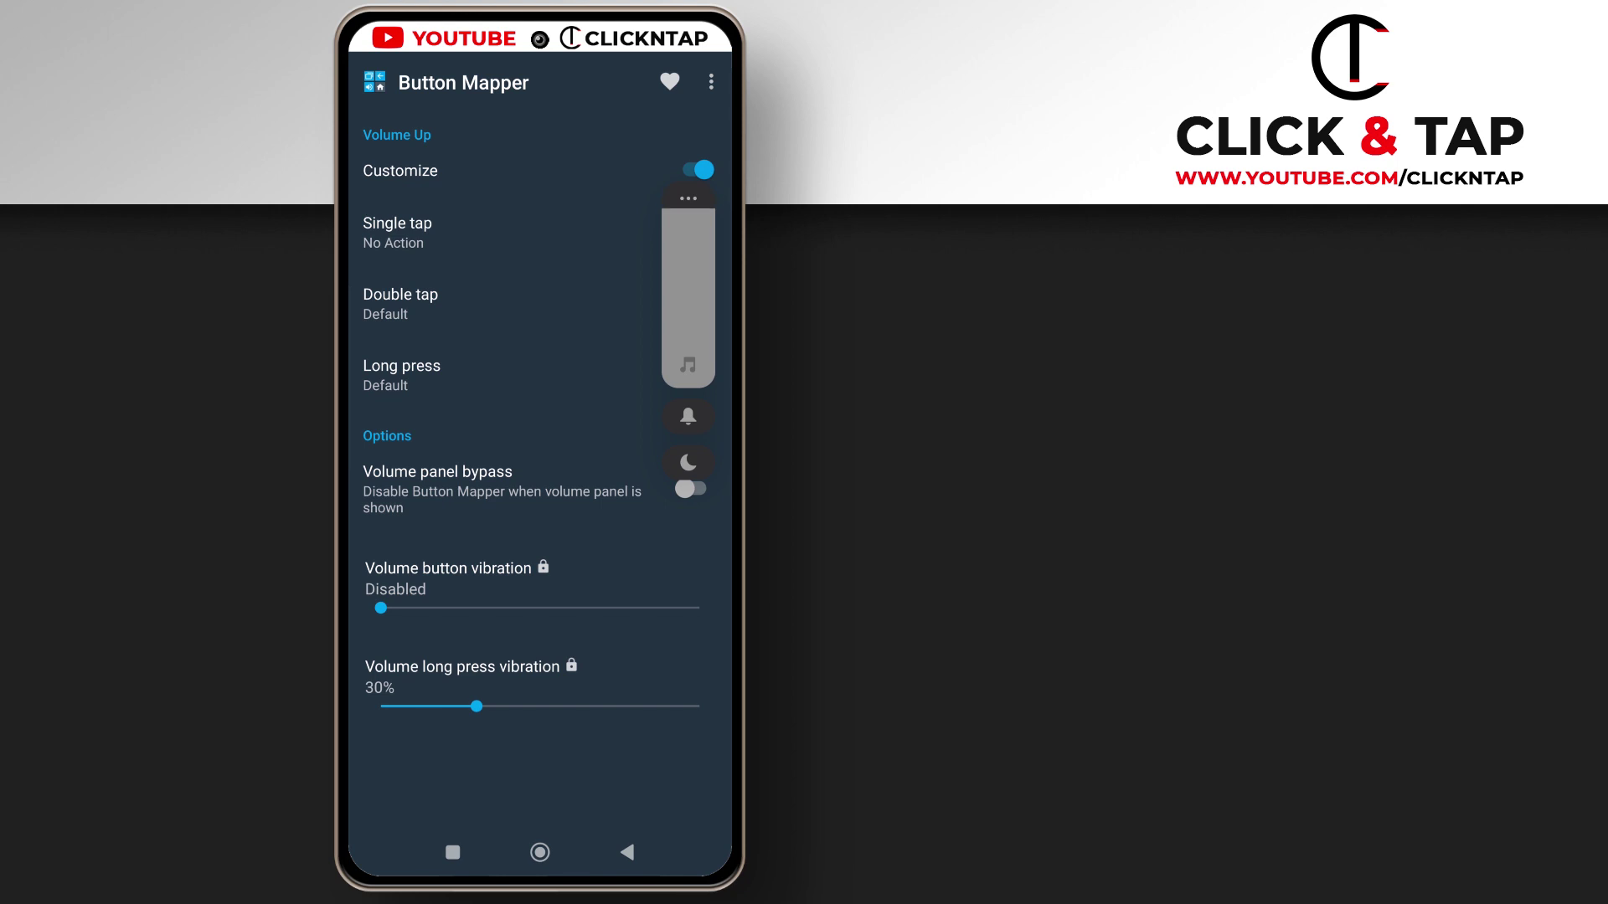
pyautogui.press('XF86AudioLowerVolume')
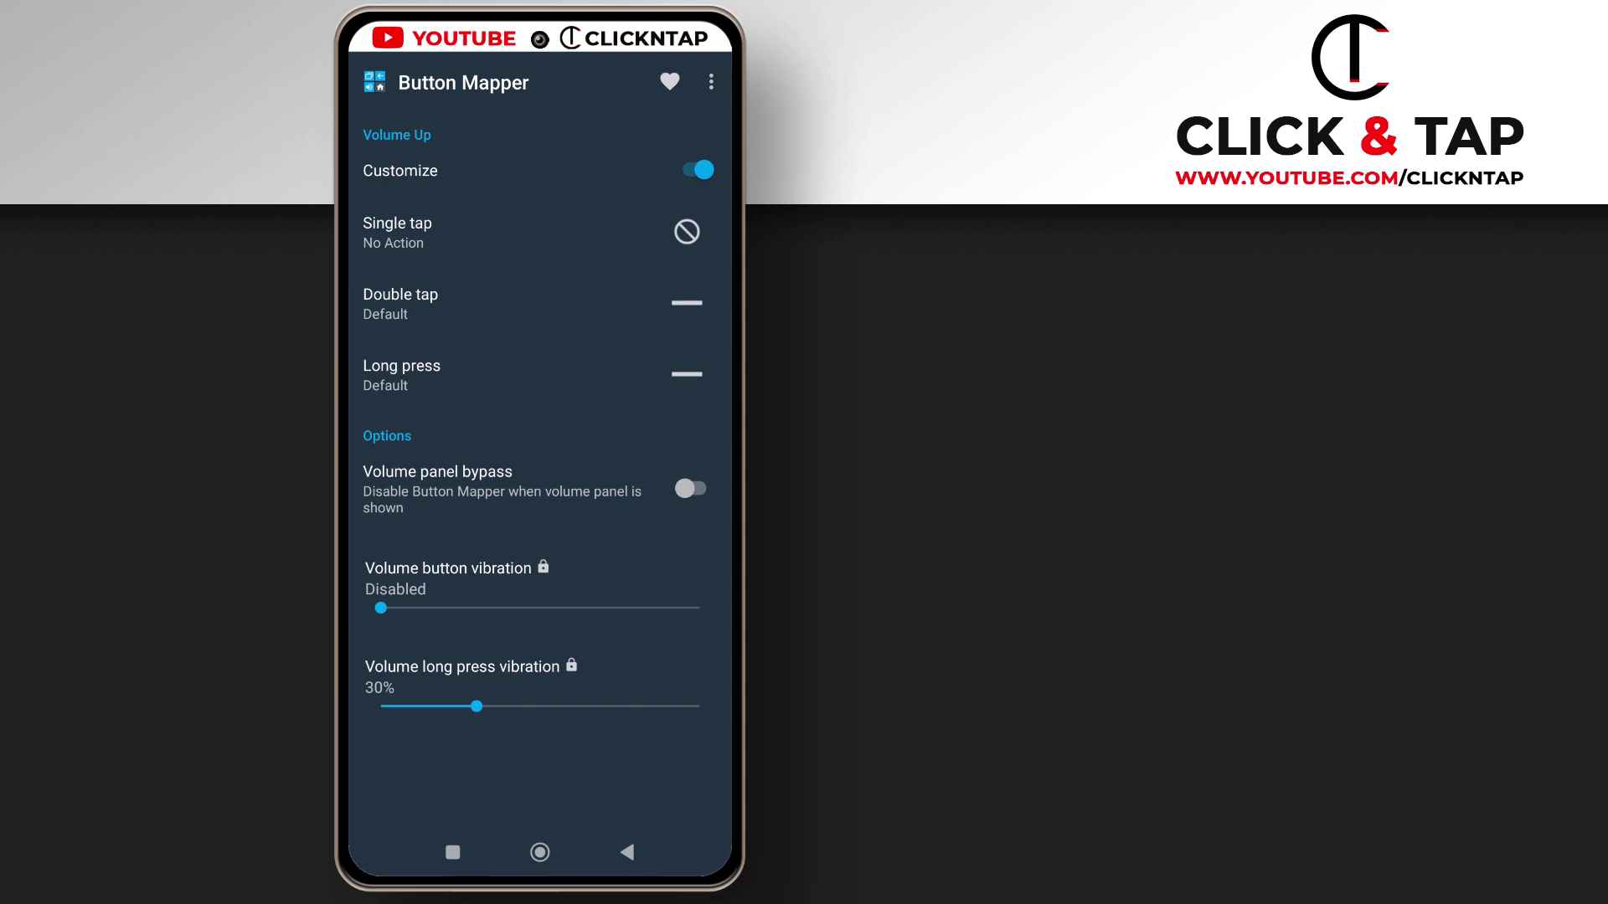
pyautogui.press('XF86AudioRaiseVolume')
pyautogui.press('XF86AudioLowerVolume')
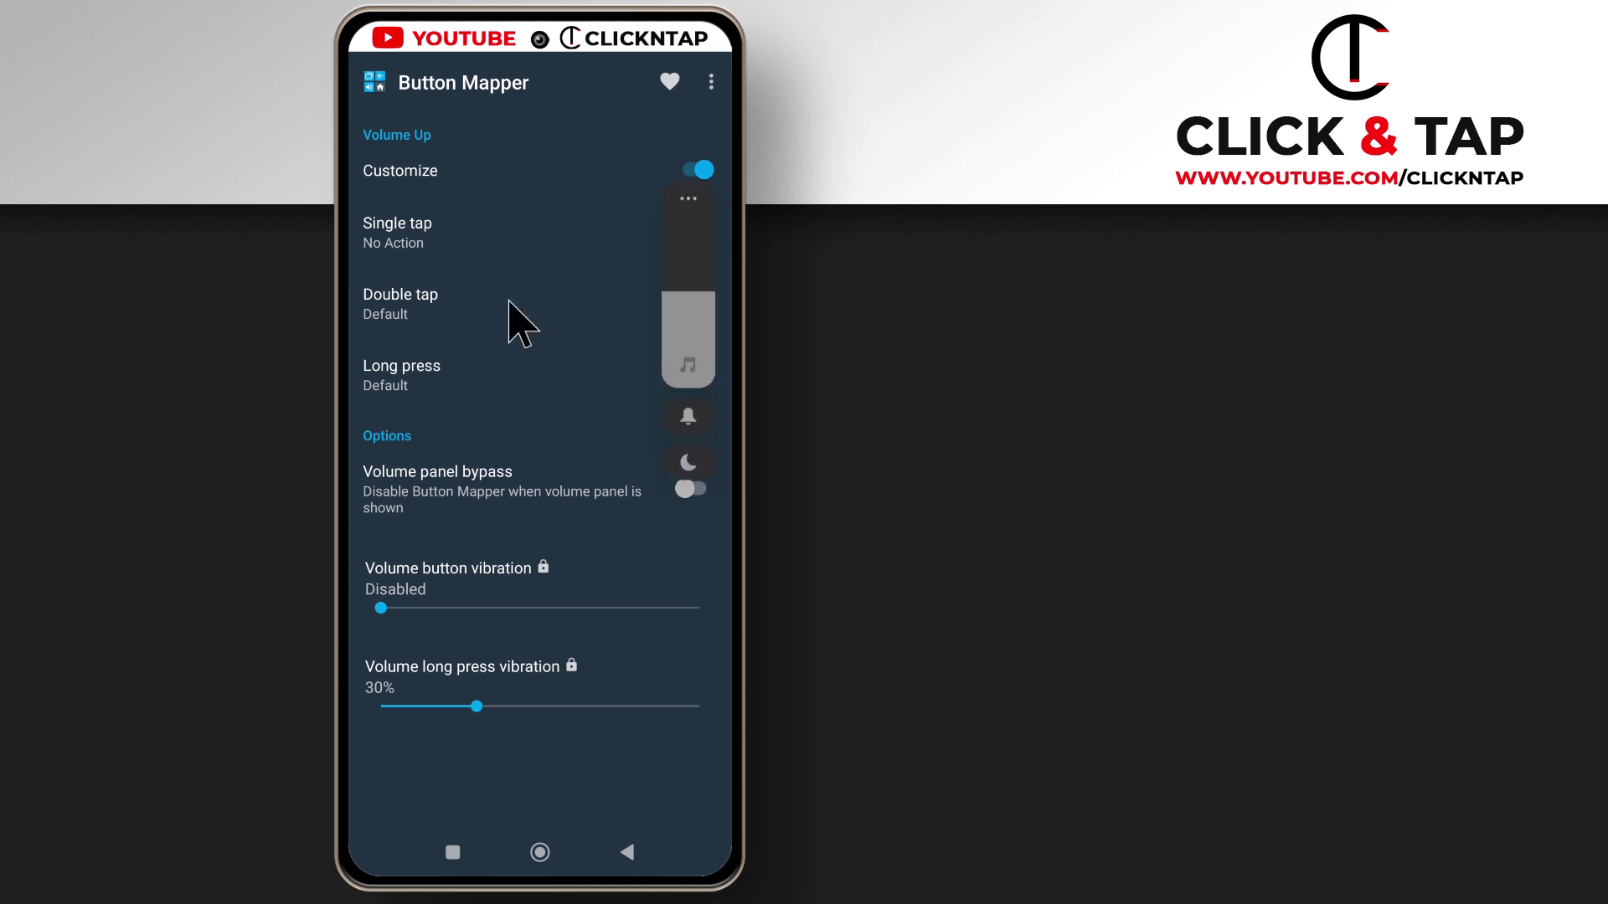
pyautogui.click(400, 310)
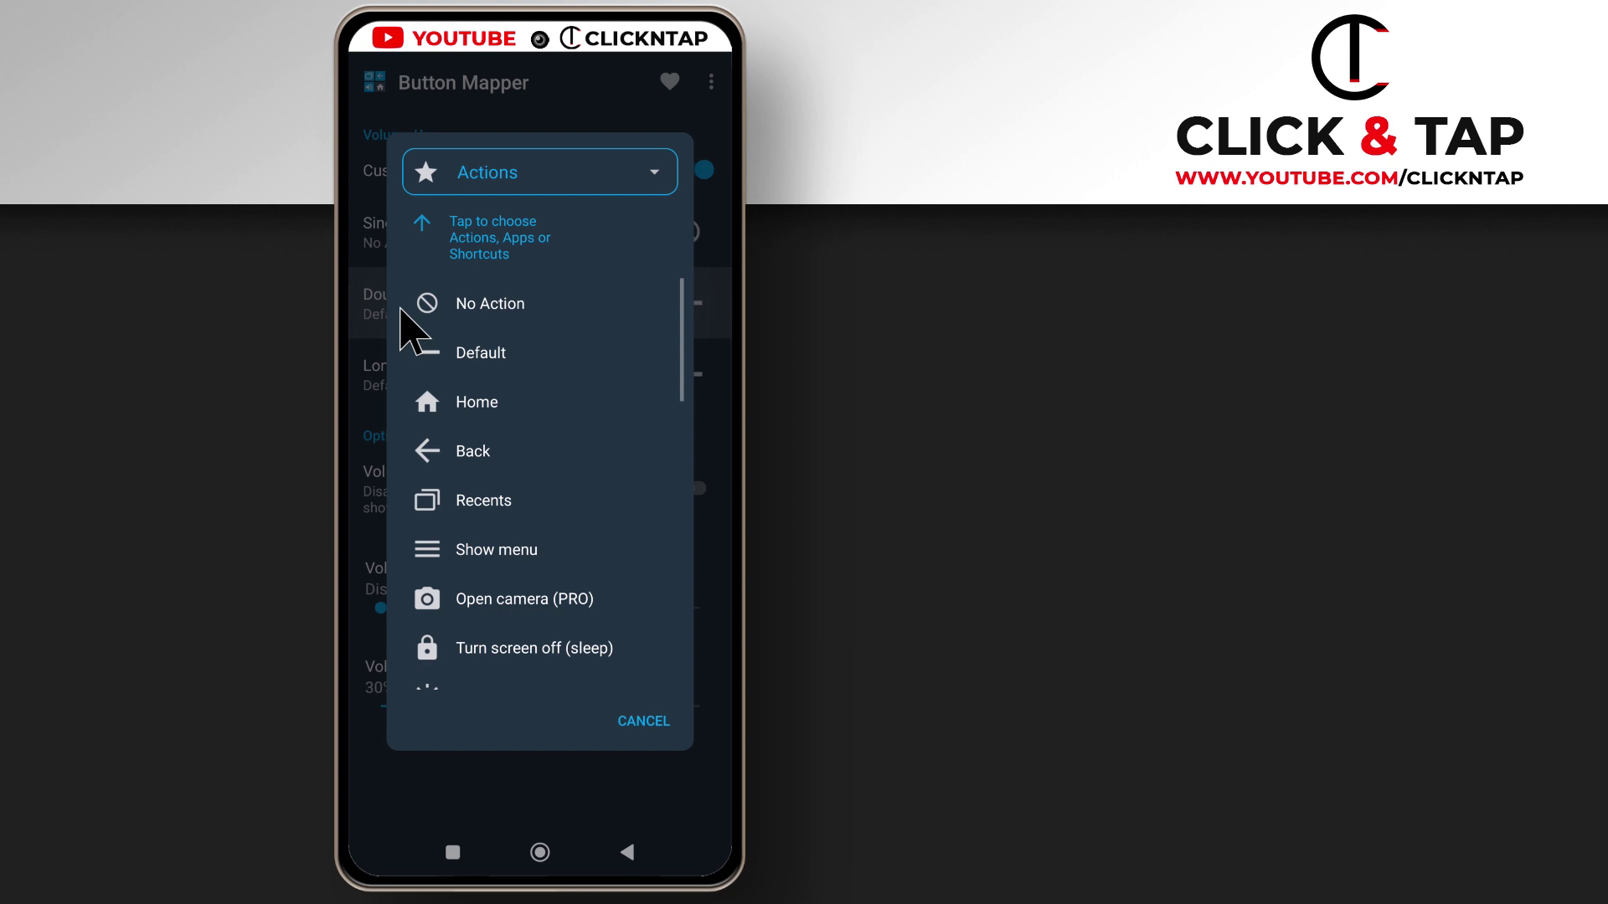
pyautogui.click(480, 303)
# - Enable Customize for Volume Down and set its single tap to No Action
pyautogui.rightClick(625, 440)
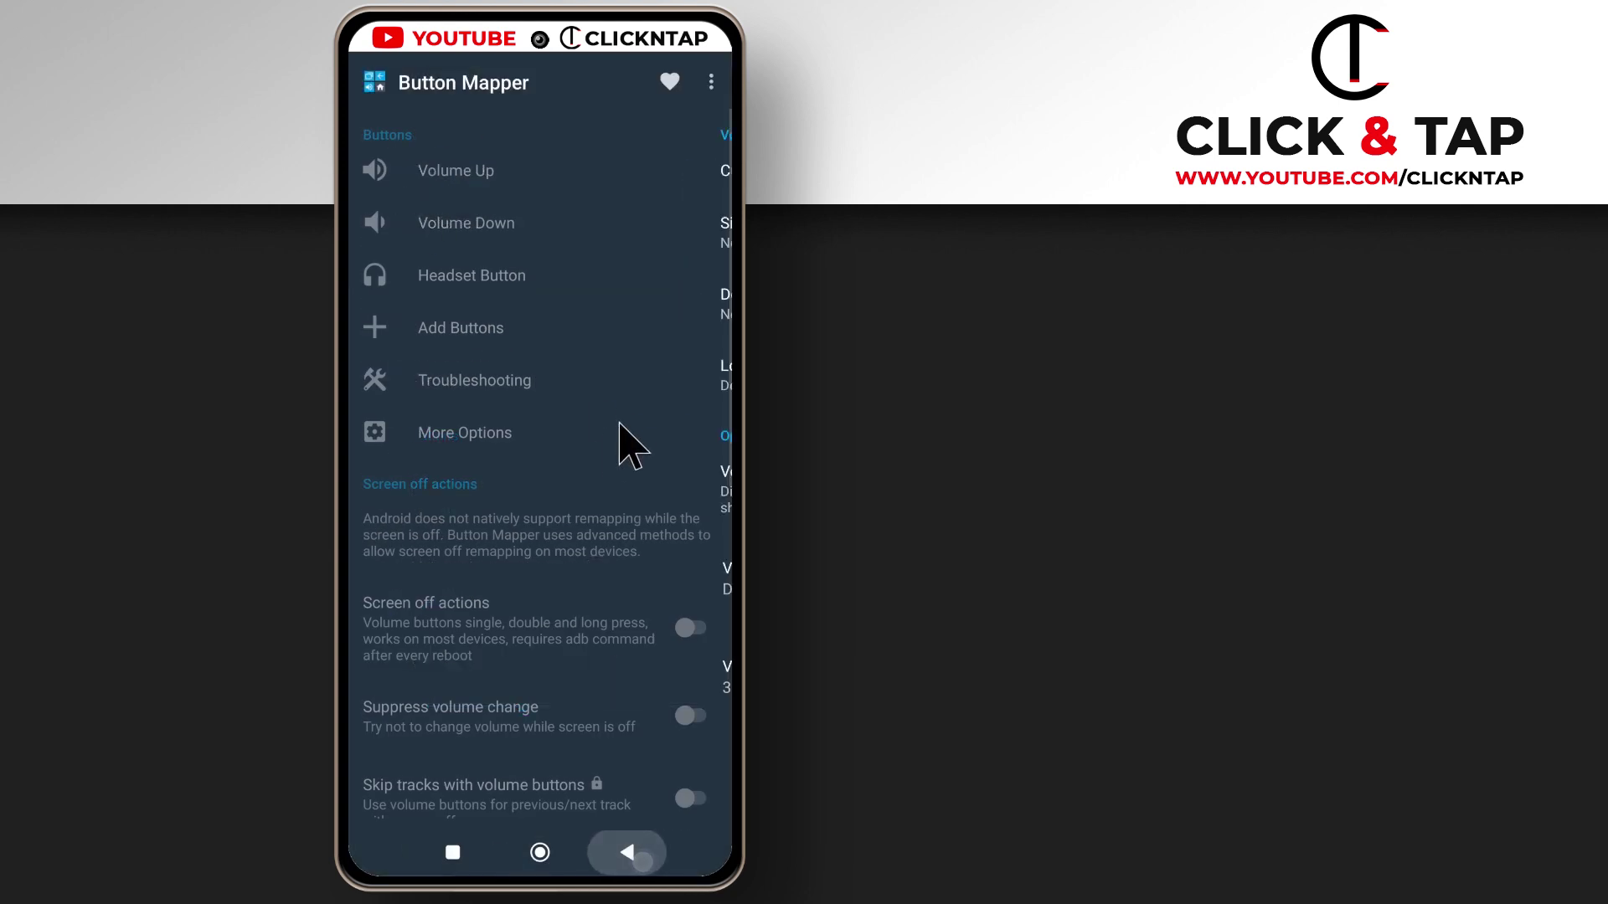
pyautogui.click(490, 224)
pyautogui.click(687, 172)
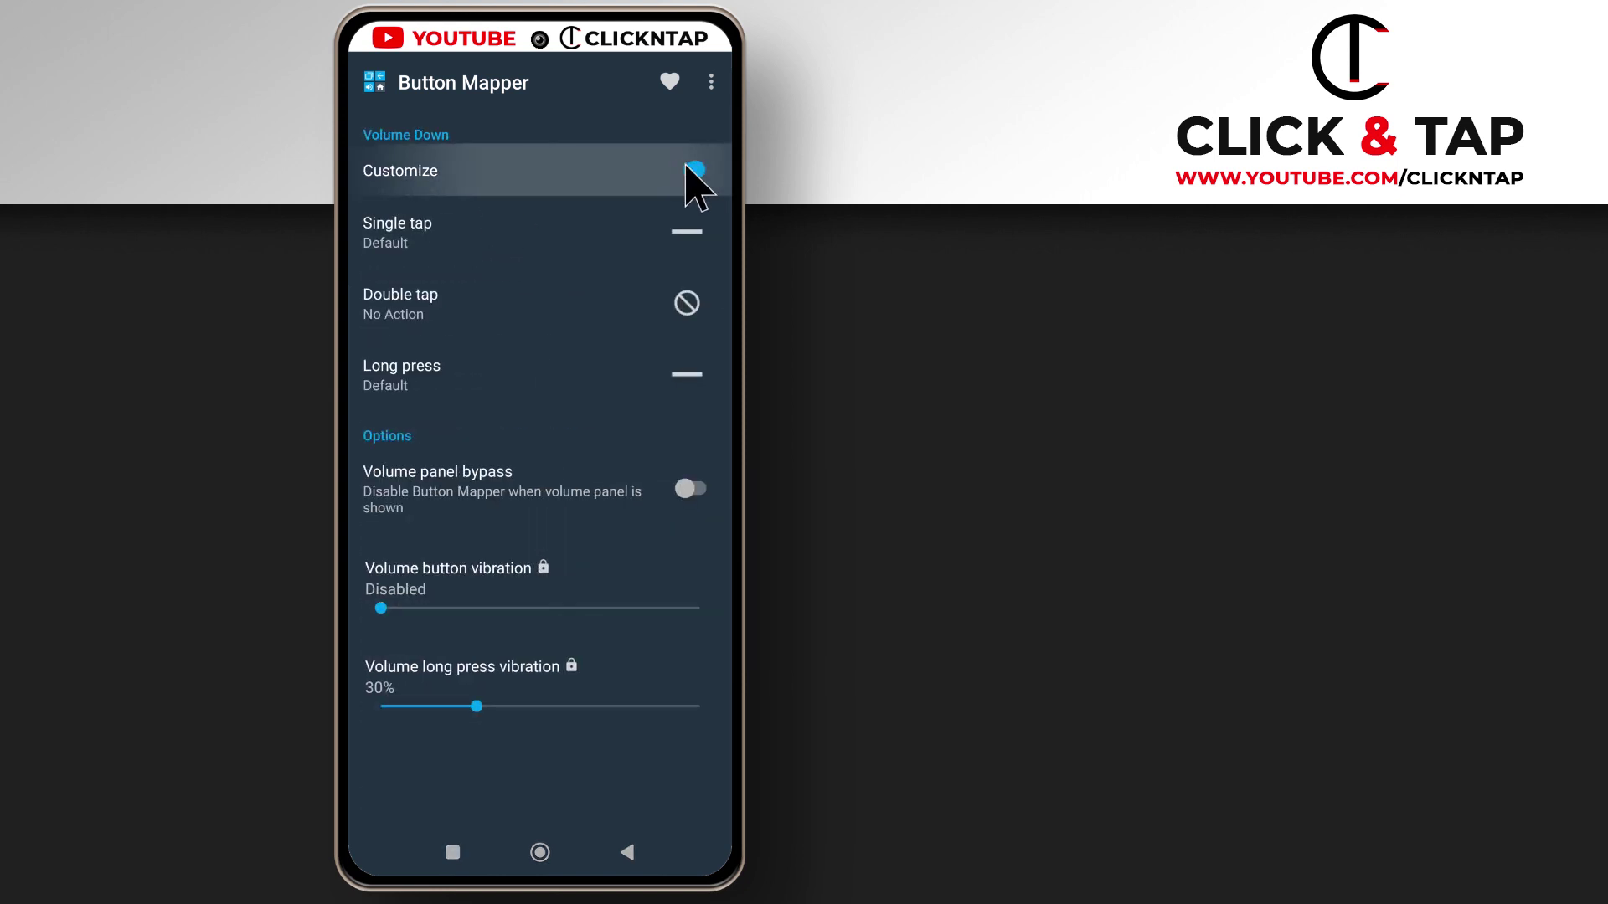
pyautogui.click(486, 235)
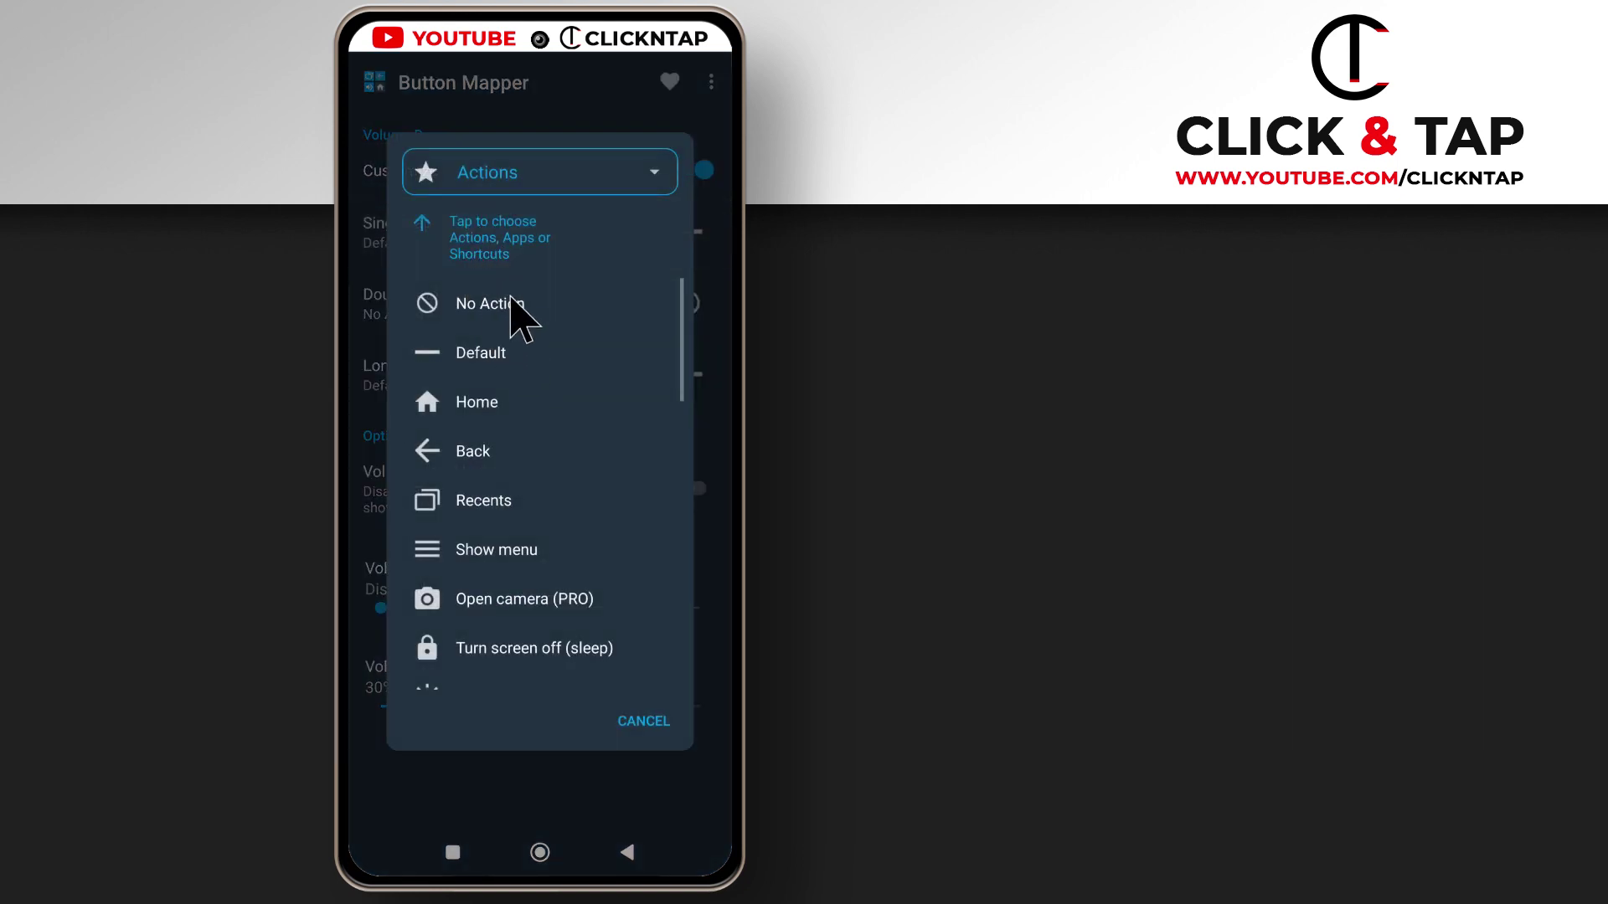
pyautogui.click(511, 305)
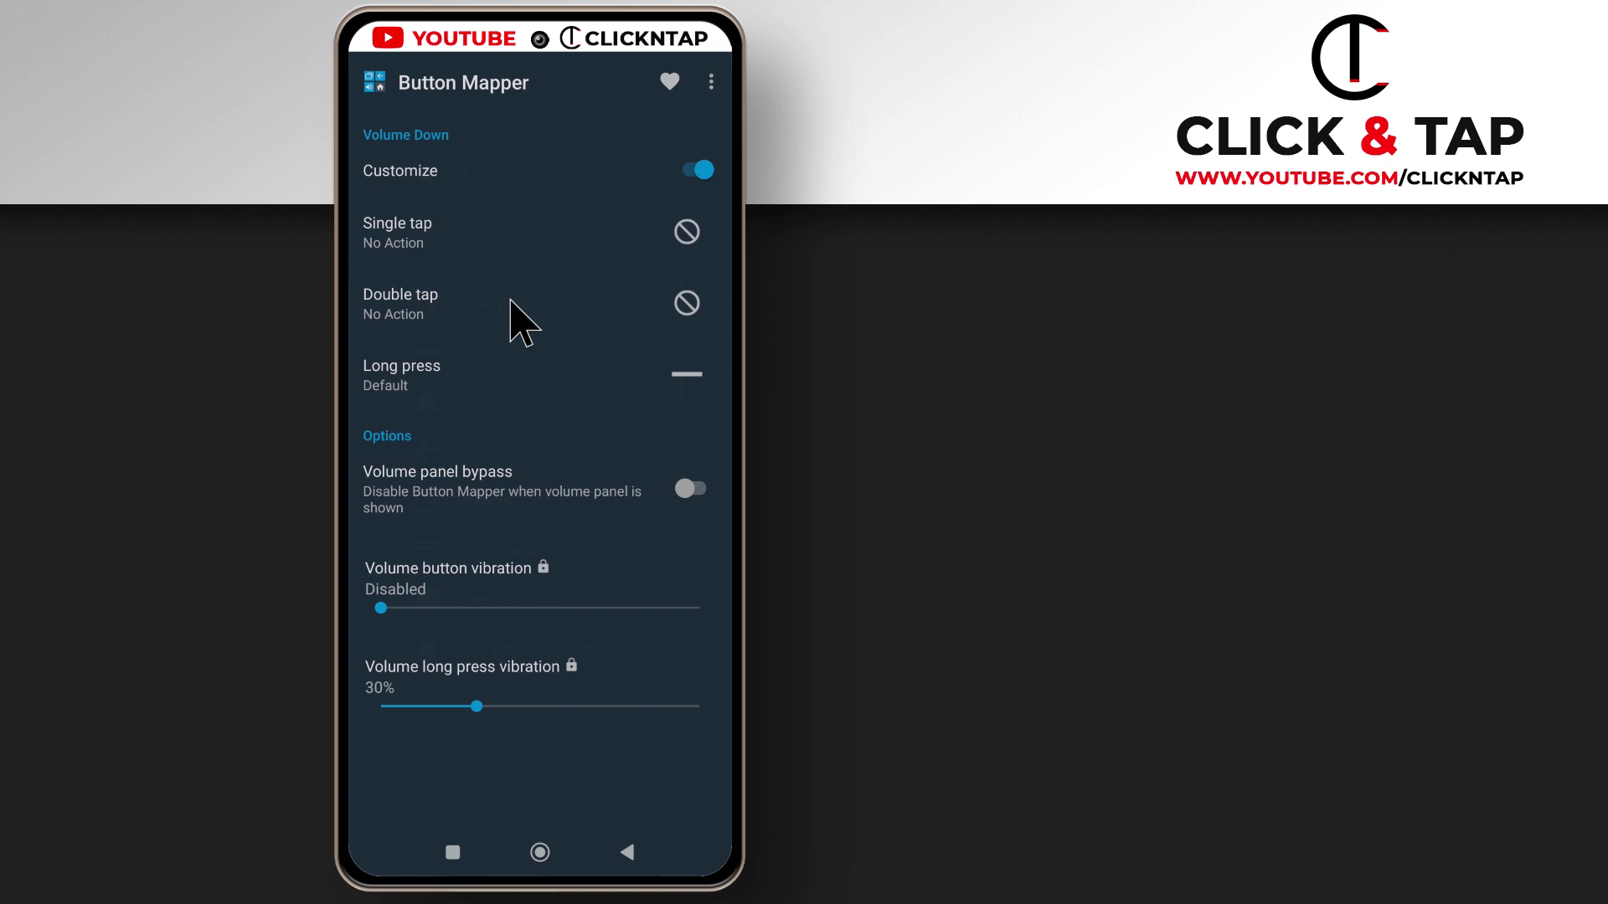
# - Set Volume Down's long press to No Action
pyautogui.click(442, 375)
pyautogui.click(478, 355)
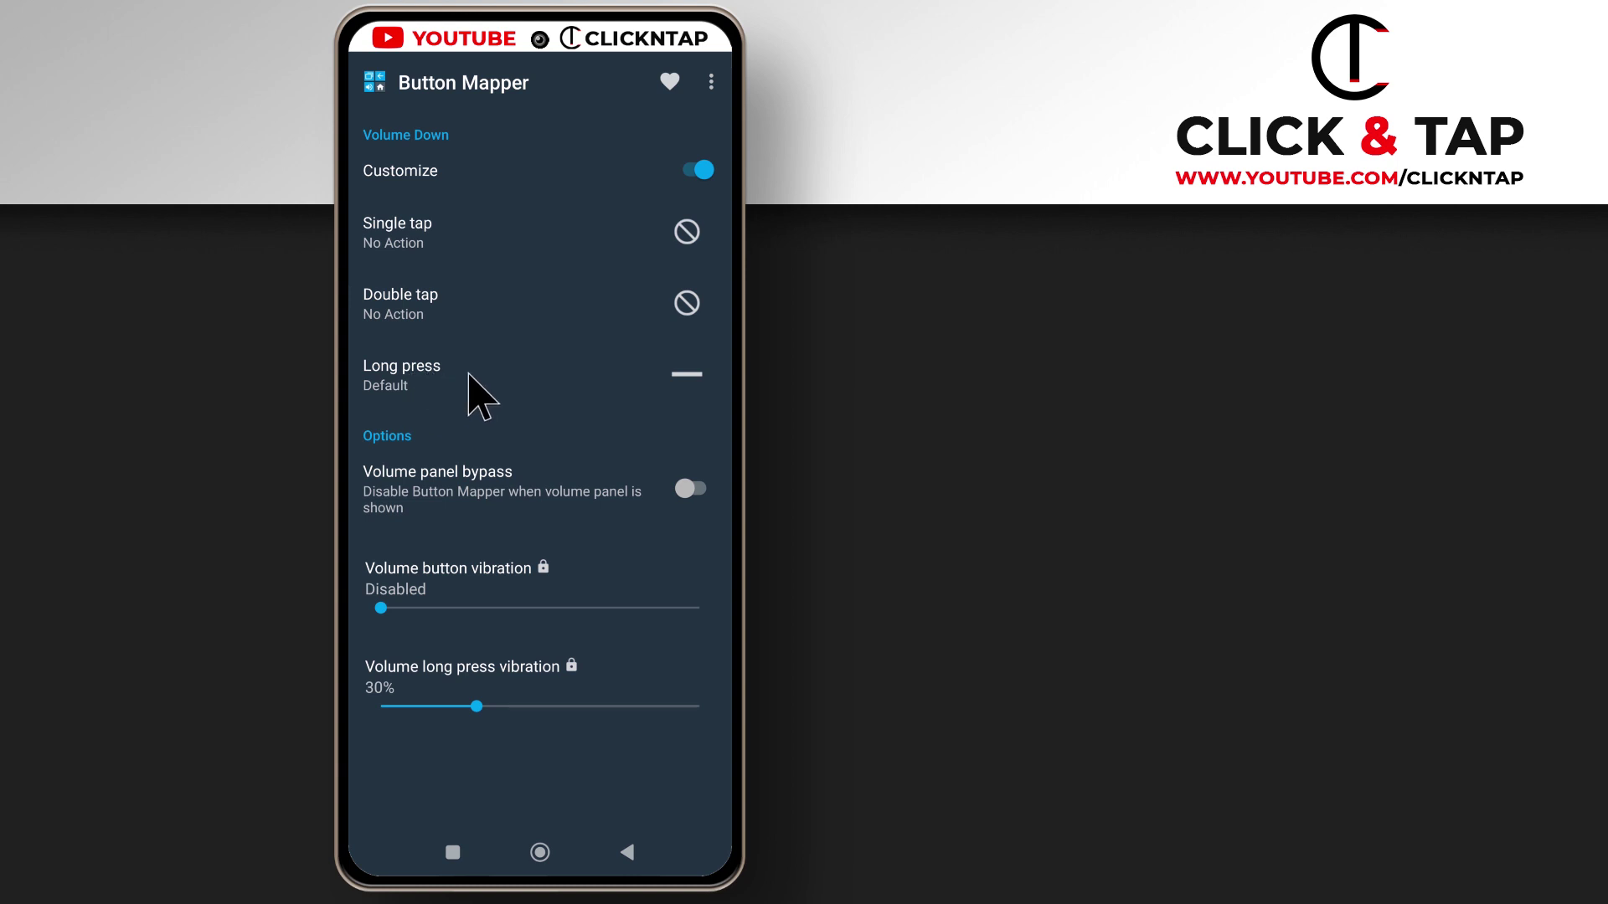
pyautogui.click(476, 381)
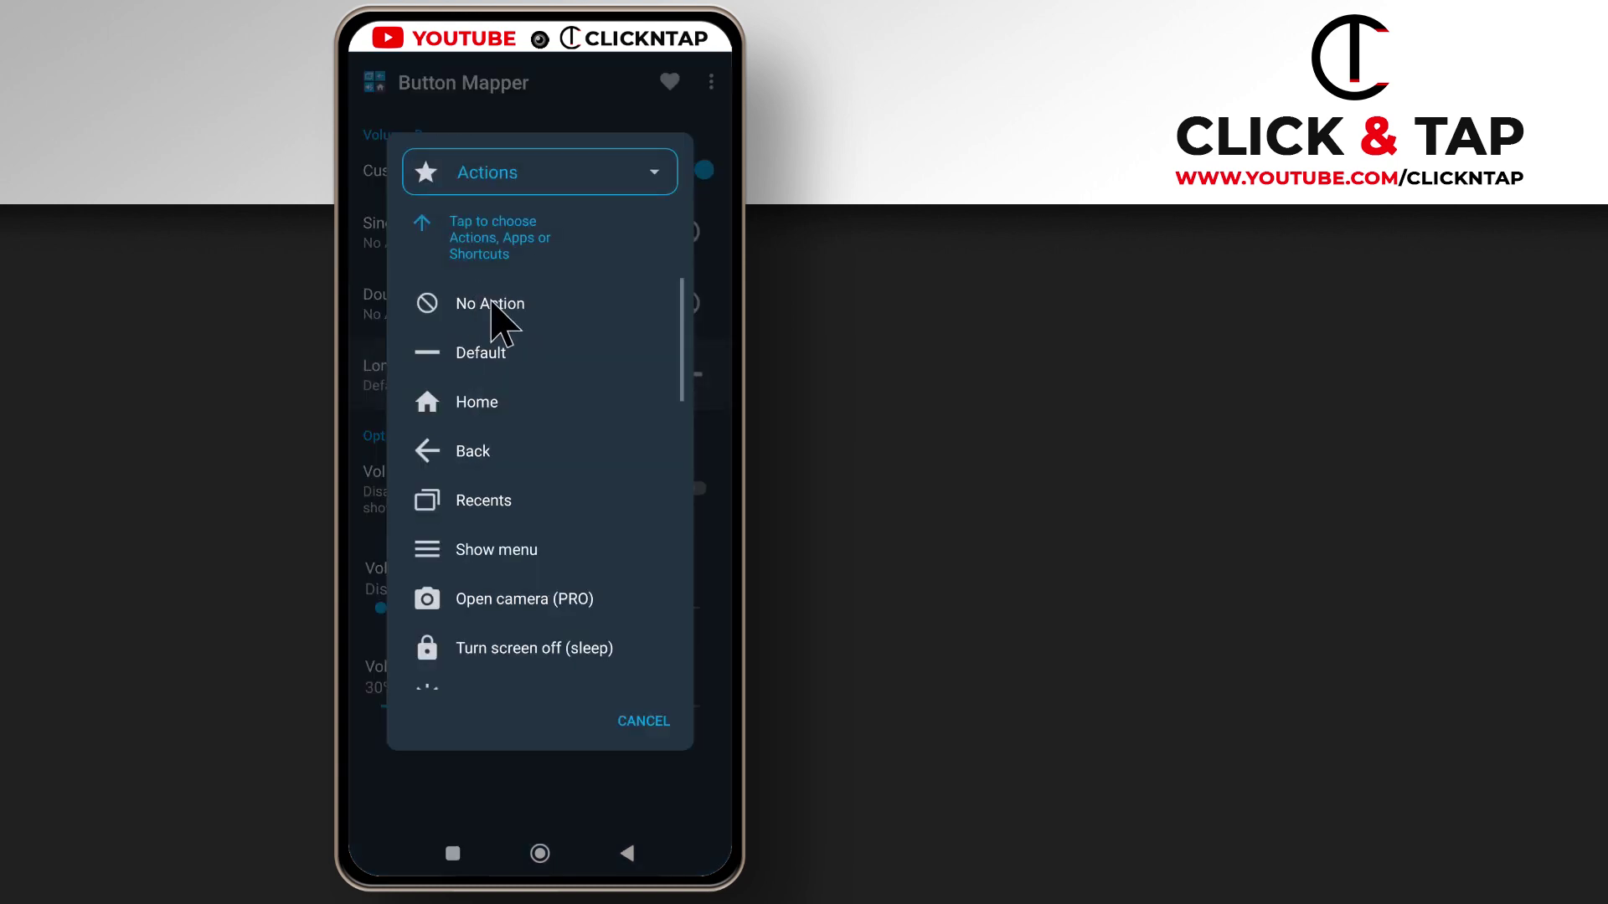
pyautogui.click(495, 308)
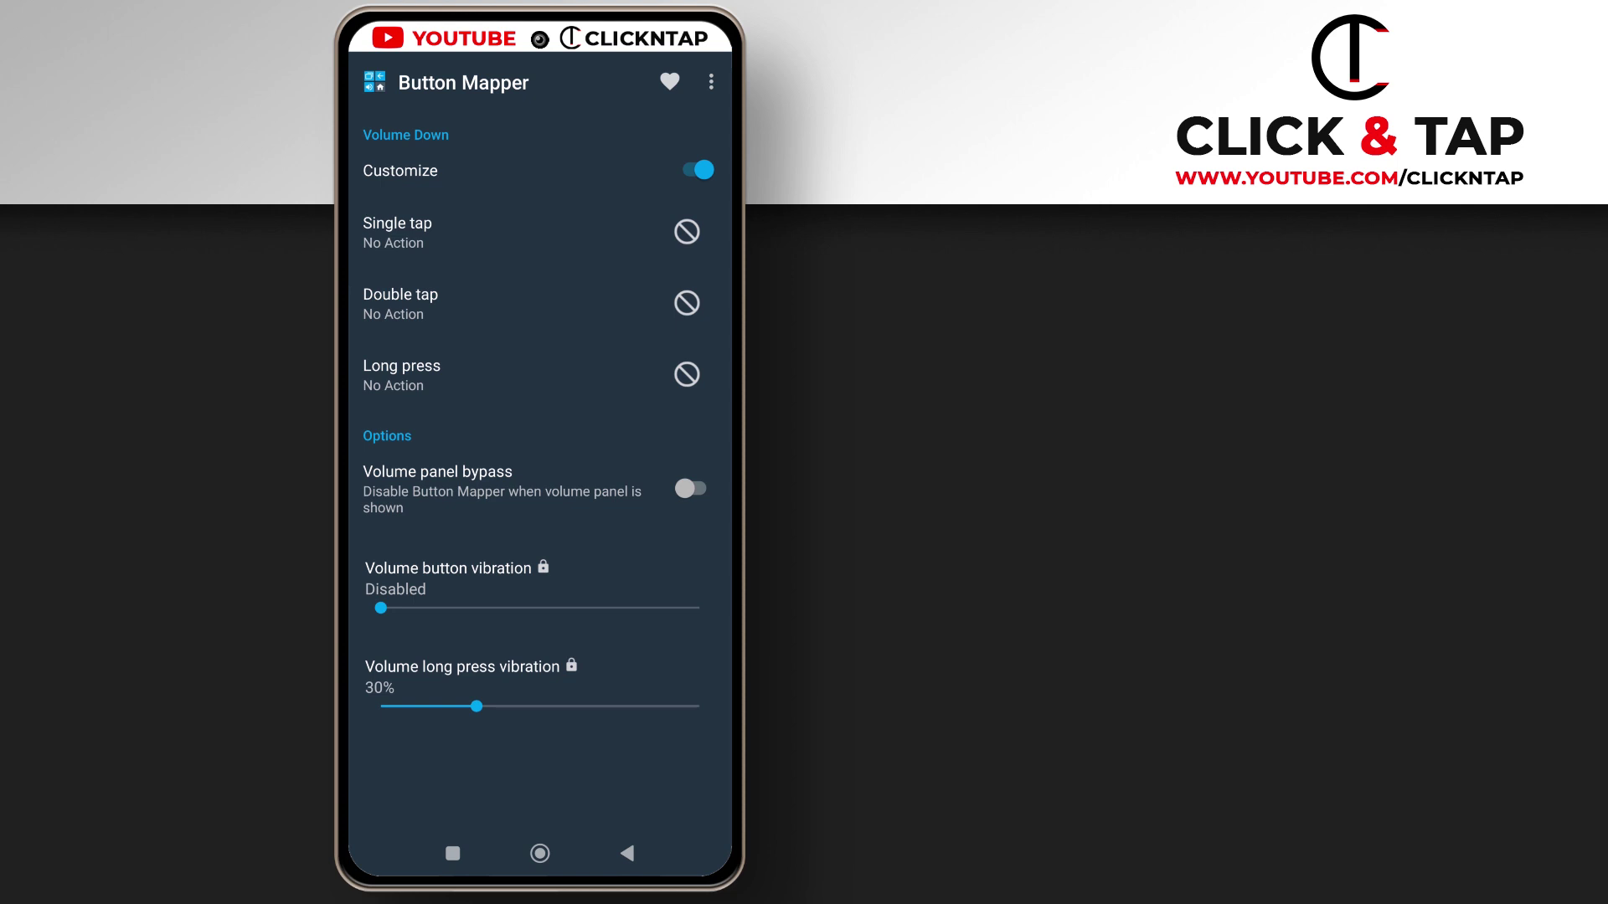
# - Reset Volume Down's long press to Default, test the volume keys, and go home
pyautogui.press('XF86AudioLowerVolume')
pyautogui.click(540, 368)
pyautogui.click(489, 356)
pyautogui.hotkey('alt', 'Down')
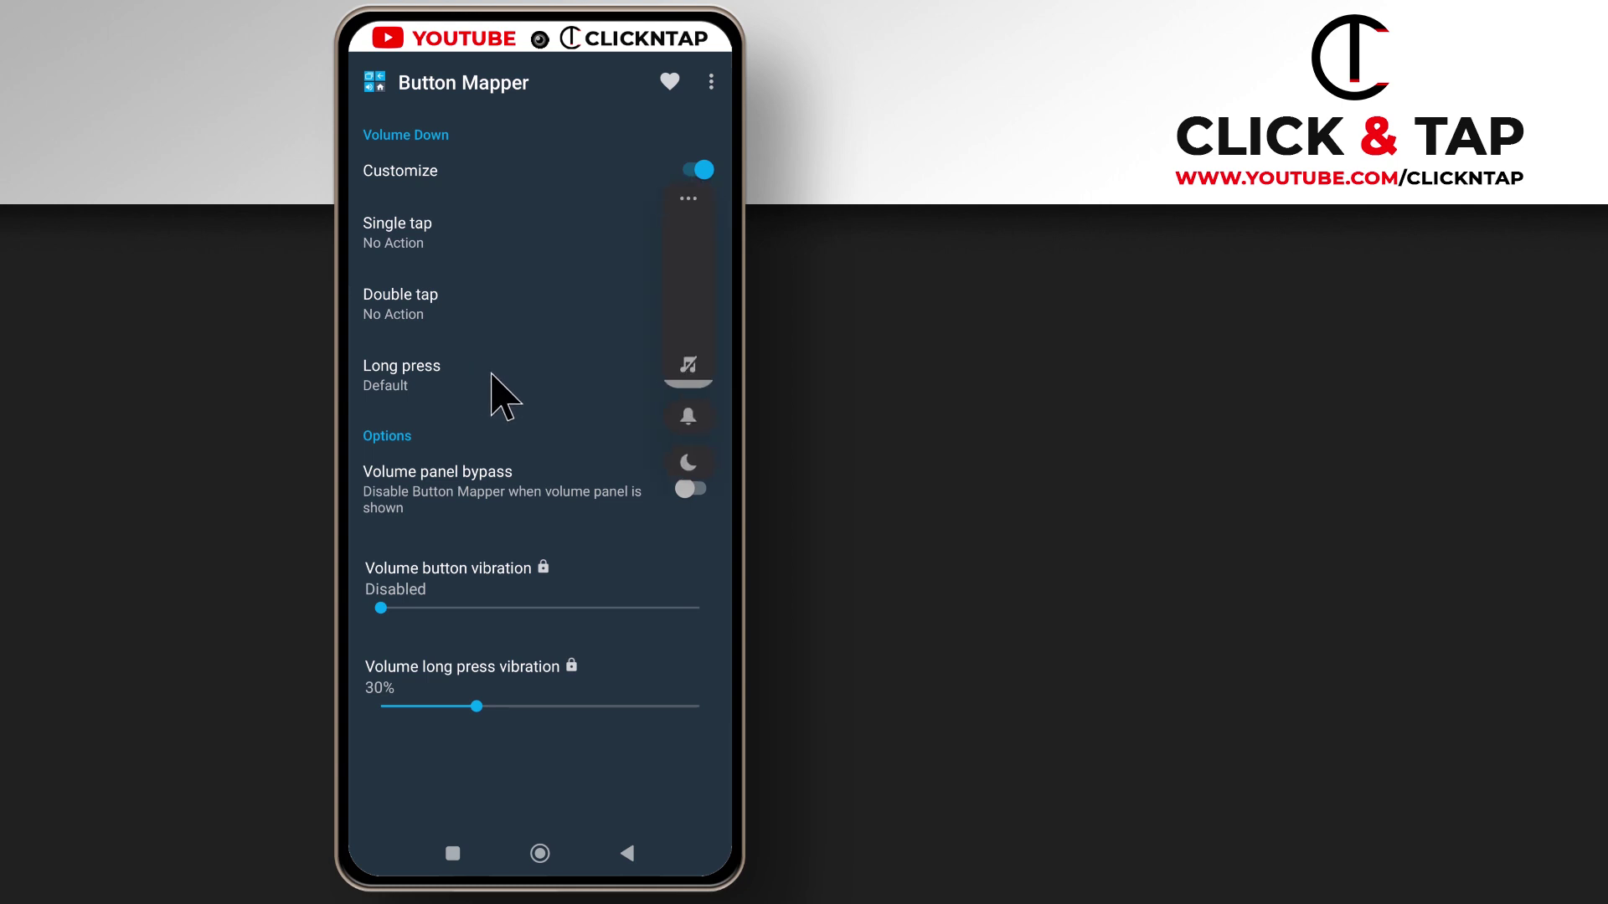